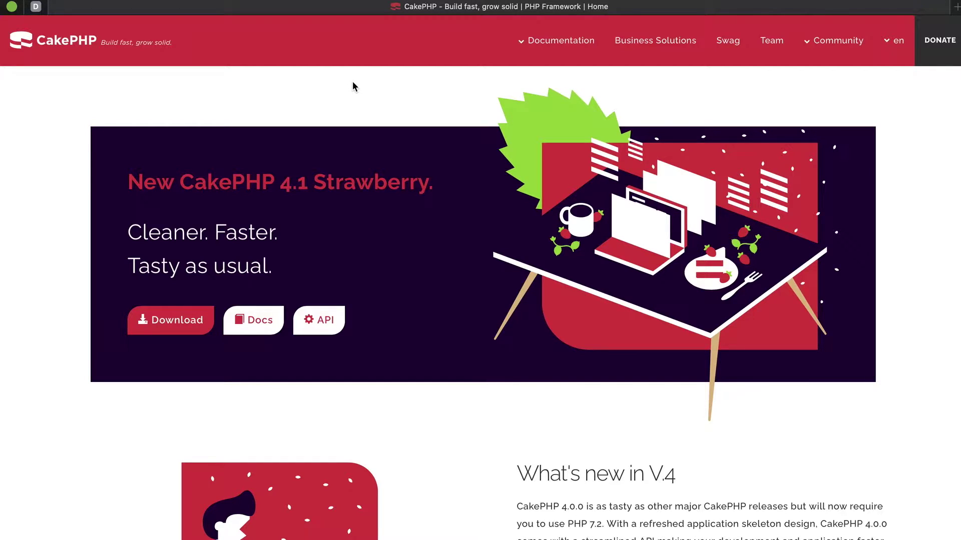
Step: Open the CakePHP Book through the site's Documentation menu
{"action": "left_click_drag", "start_coordinate": [280, 183], "coordinate": [318, 185]}
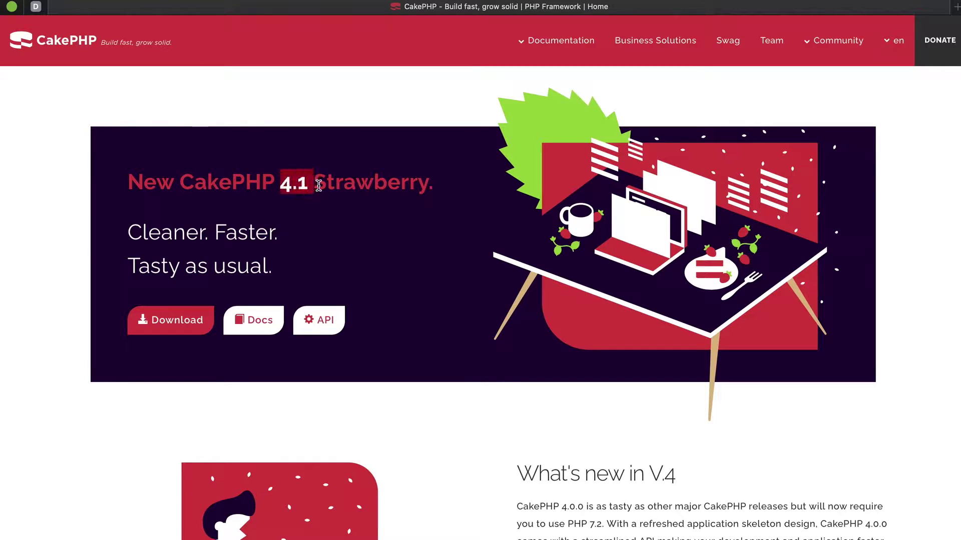
{"action": "left_click", "coordinate": [340, 179]}
{"action": "mouse_move", "coordinate": [529, 48]}
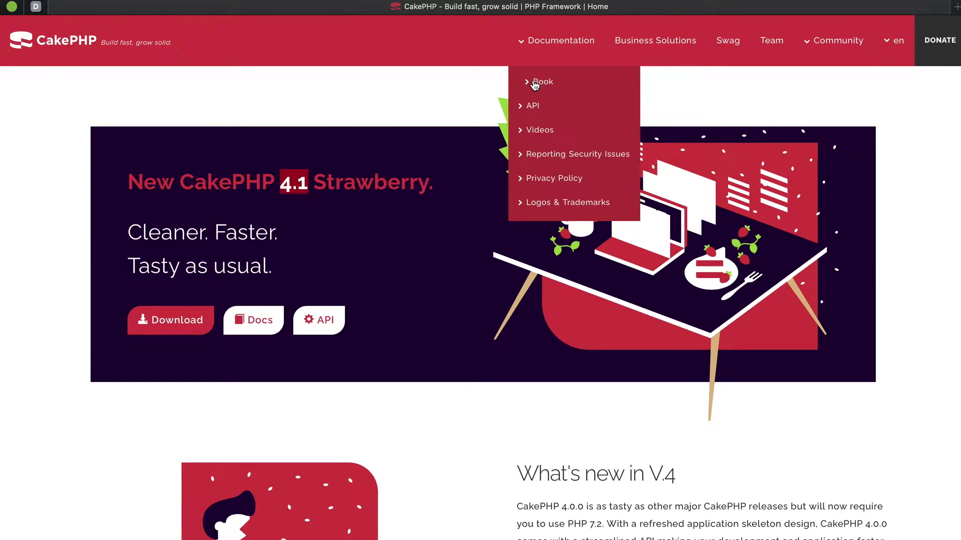
{"action": "left_click", "coordinate": [535, 83]}
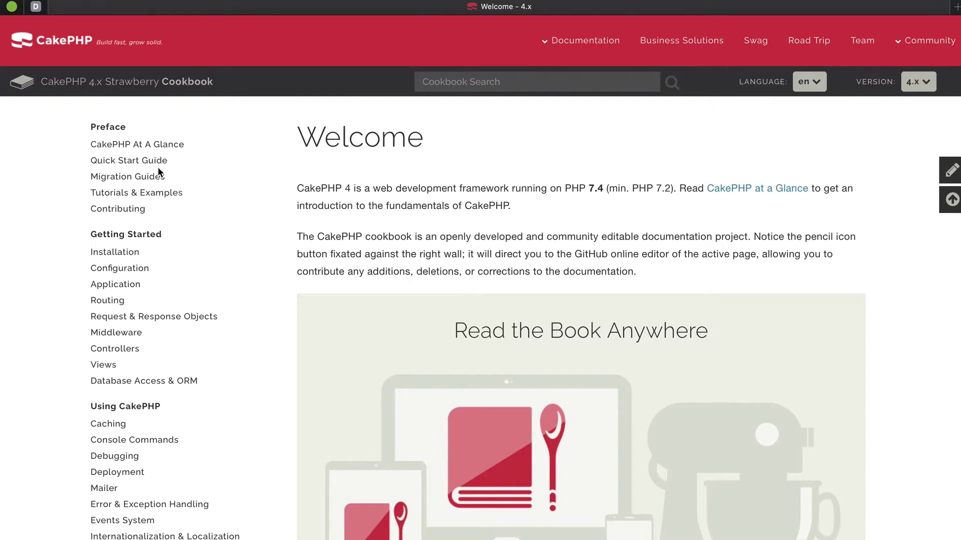
Step: Open the Quick Start Guide and scroll to the Getting CakePHP Composer install instructions
{"action": "left_click", "coordinate": [128, 161]}
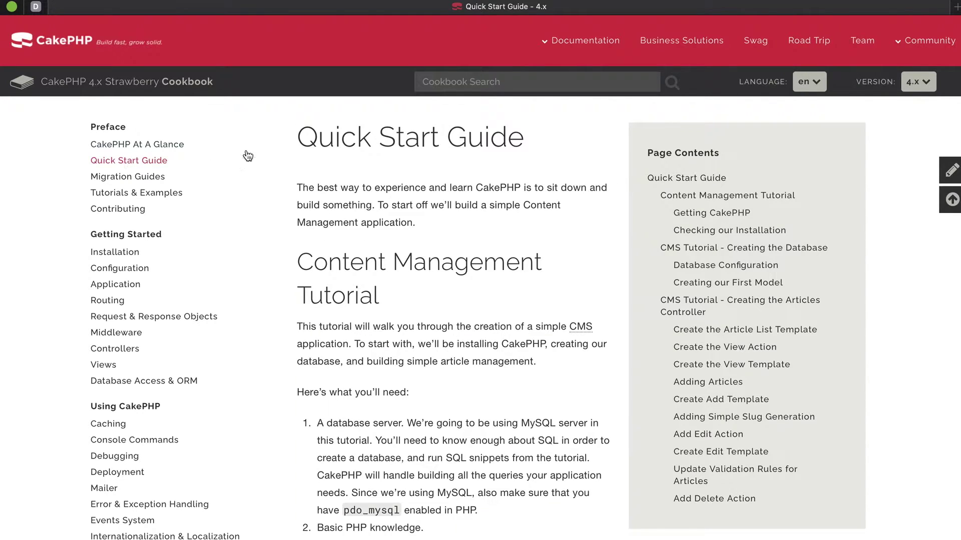
{"action": "scroll", "coordinate": [403, 310], "scroll_direction": "down", "scroll_amount": 10}
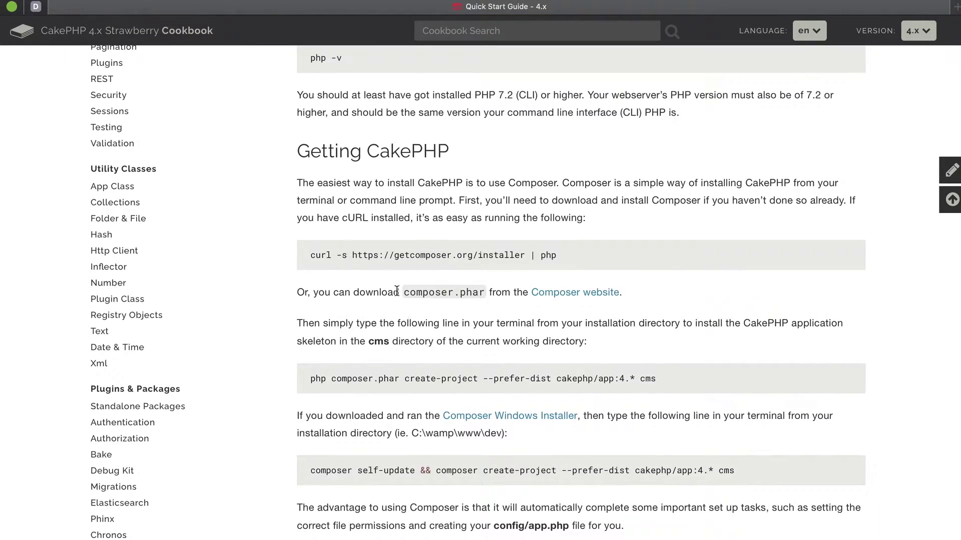
{"action": "left_click_drag", "start_coordinate": [300, 155], "coordinate": [457, 159]}
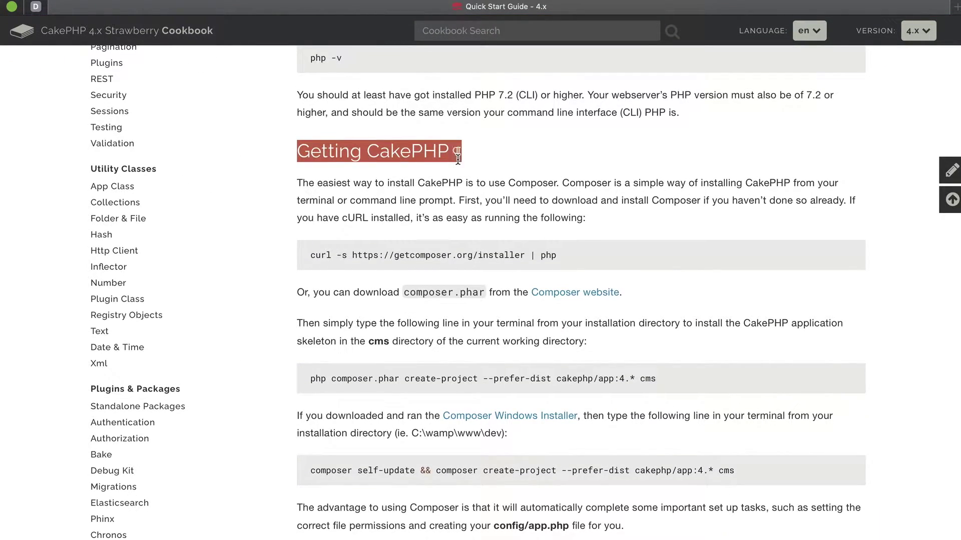
{"action": "scroll", "coordinate": [425, 293], "scroll_direction": "down", "scroll_amount": 4}
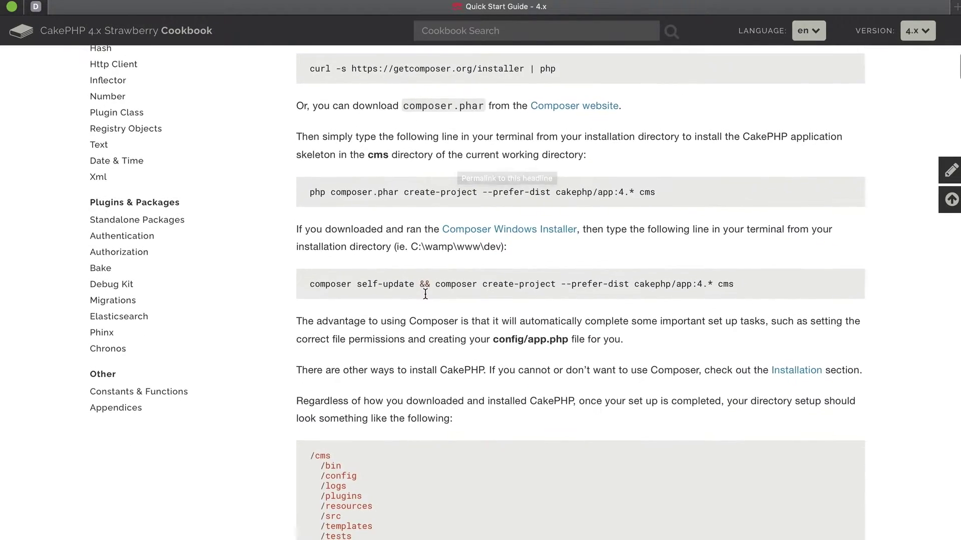
{"action": "scroll", "coordinate": [425, 294], "scroll_direction": "up", "scroll_amount": 3}
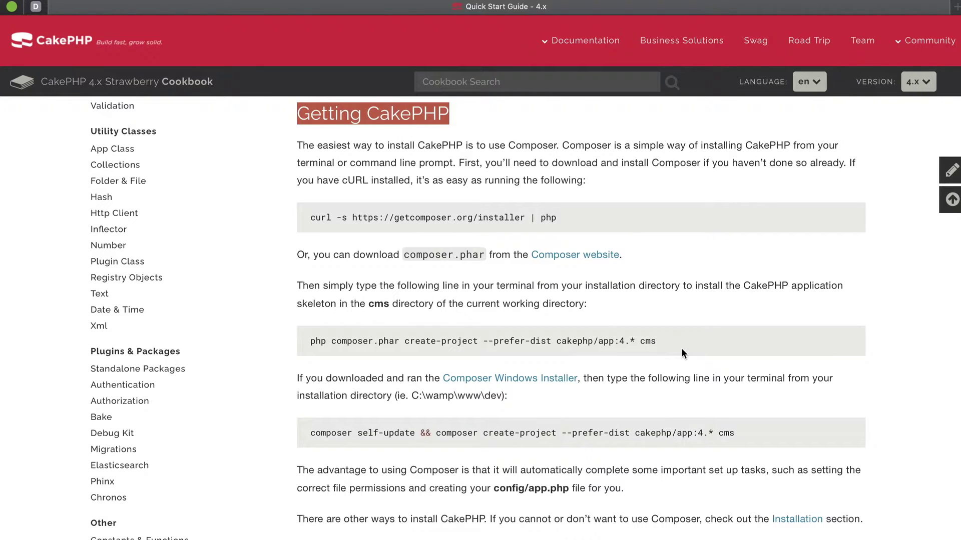
Step: Follow the 'Composer website' link in the composer.phar sentence to Composer's Download page
{"action": "left_click_drag", "start_coordinate": [298, 255], "coordinate": [506, 262]}
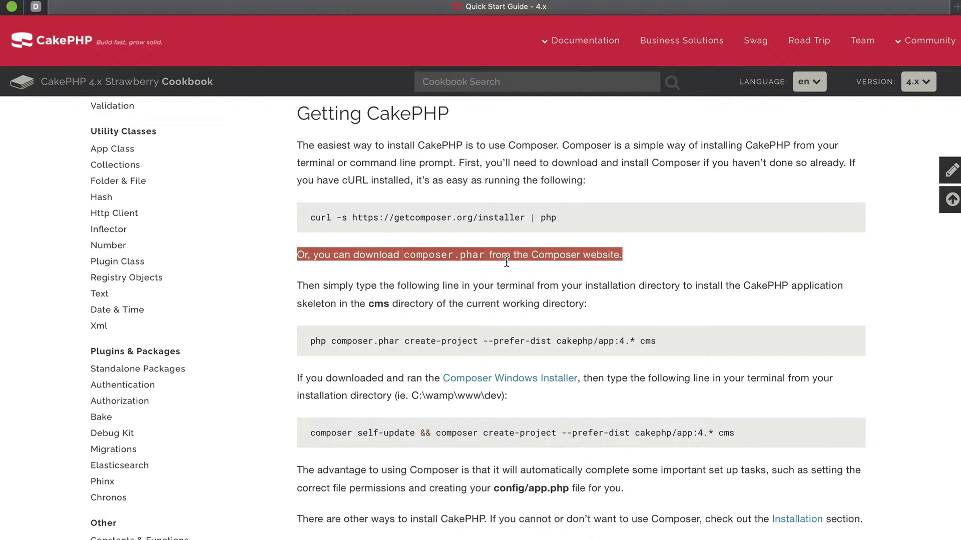
{"action": "left_click", "coordinate": [482, 256]}
{"action": "double_click", "coordinate": [459, 250]}
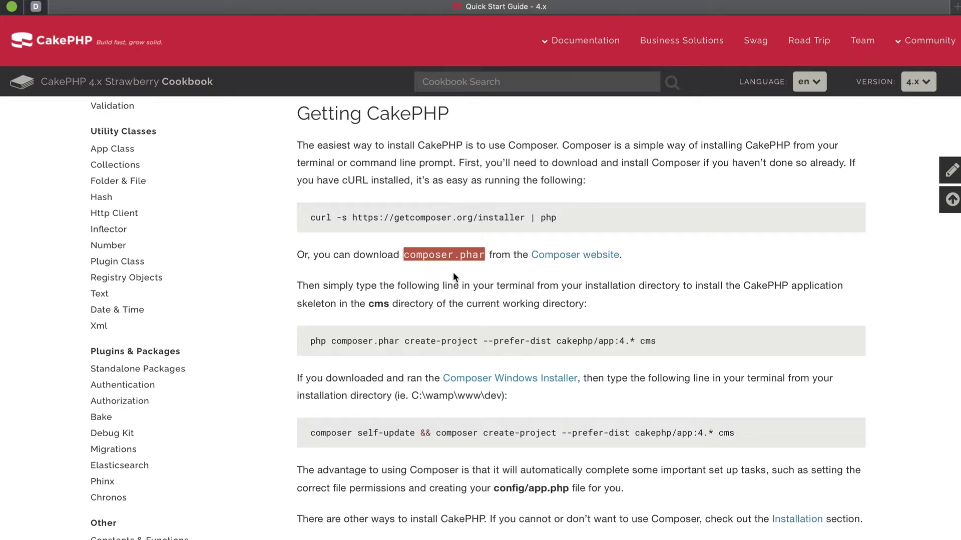
{"action": "left_click", "coordinate": [555, 256]}
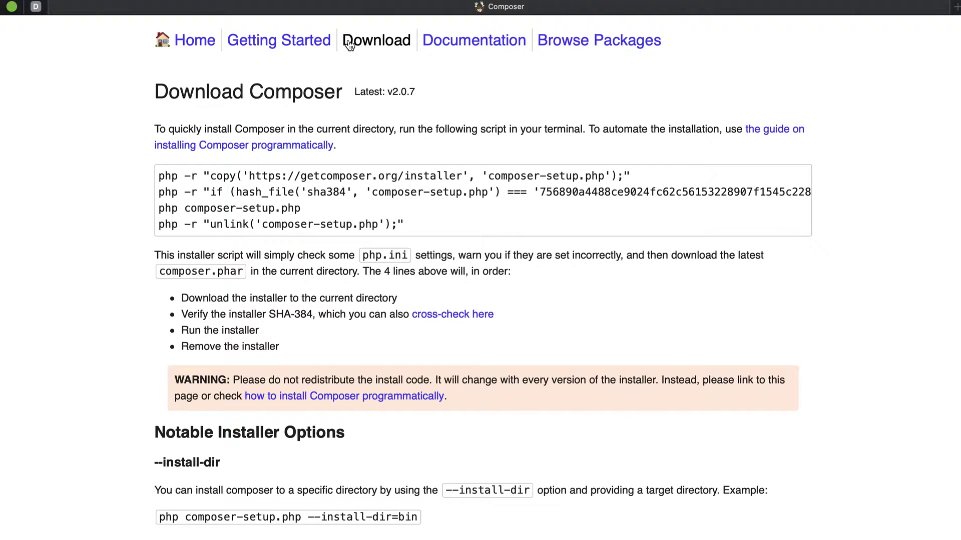
Step: Skim Composer's Getting Started page, then select the four Download page installer lines
{"action": "left_click", "coordinate": [322, 41]}
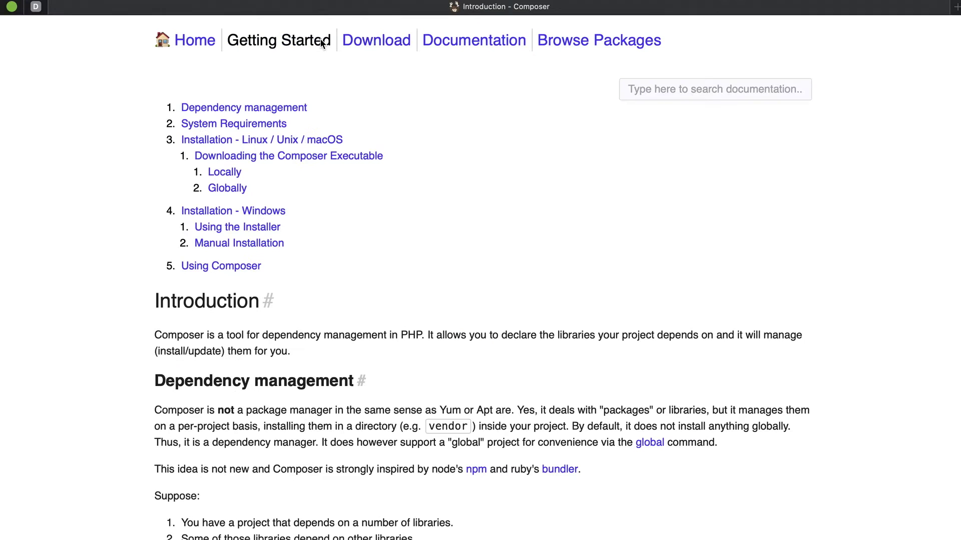
{"action": "scroll", "coordinate": [388, 68], "scroll_direction": "down", "scroll_amount": 10}
{"action": "scroll", "coordinate": [389, 68], "scroll_direction": "down", "scroll_amount": 8}
{"action": "scroll", "coordinate": [388, 68], "scroll_direction": "up", "scroll_amount": 6}
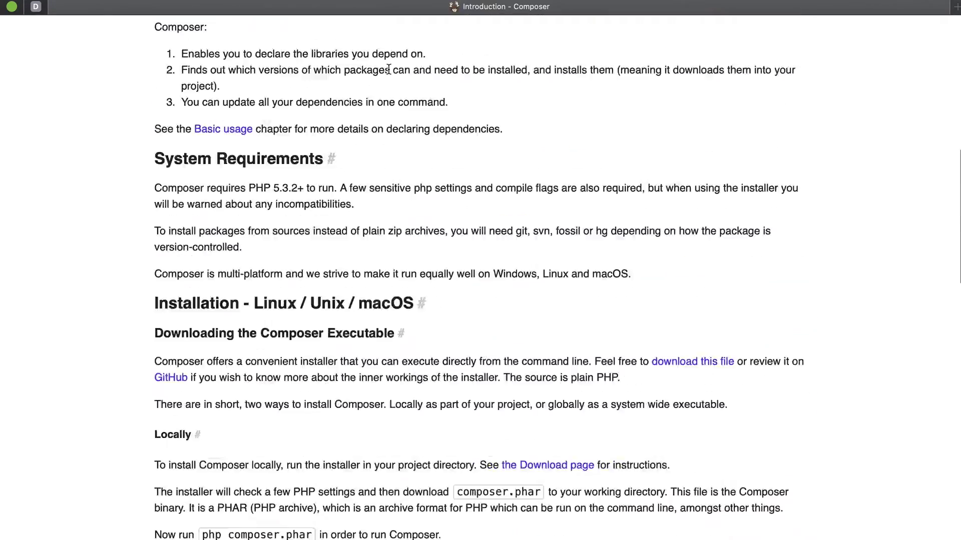
{"action": "scroll", "coordinate": [388, 69], "scroll_direction": "up", "scroll_amount": 10}
{"action": "left_click", "coordinate": [377, 42]}
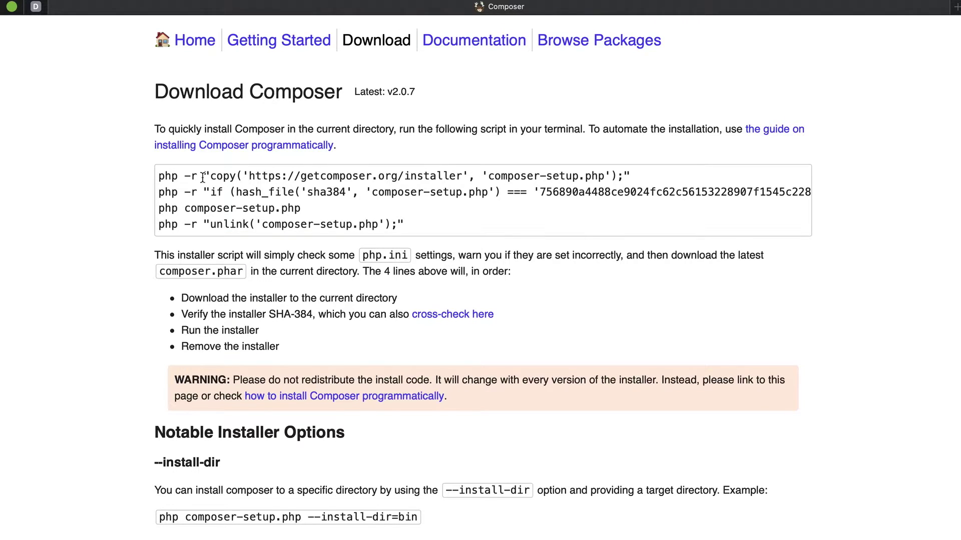
{"action": "left_click_drag", "start_coordinate": [444, 236], "coordinate": [147, 178]}
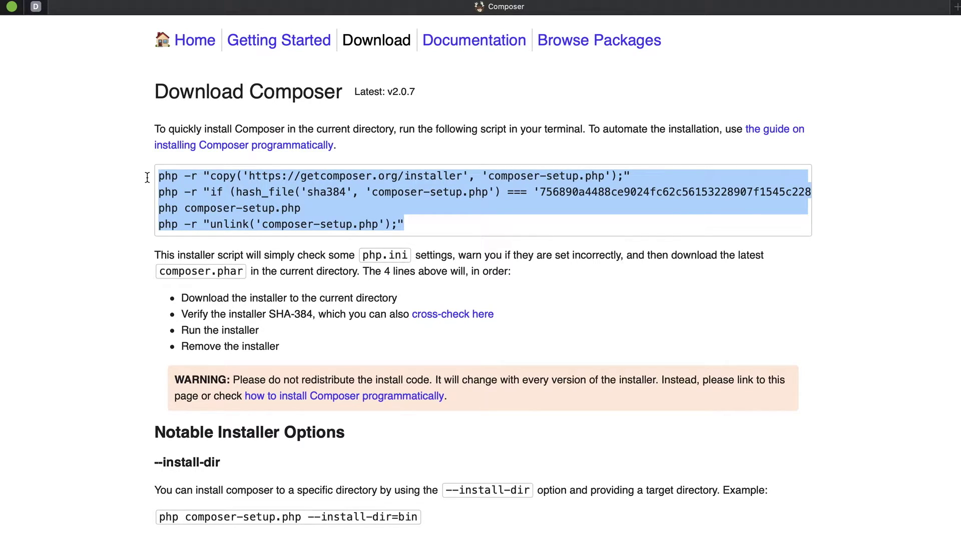
Step: Exit Safari full screen and bring the repositioned Terminal window to the front
{"action": "mouse_move", "coordinate": [40, 3]}
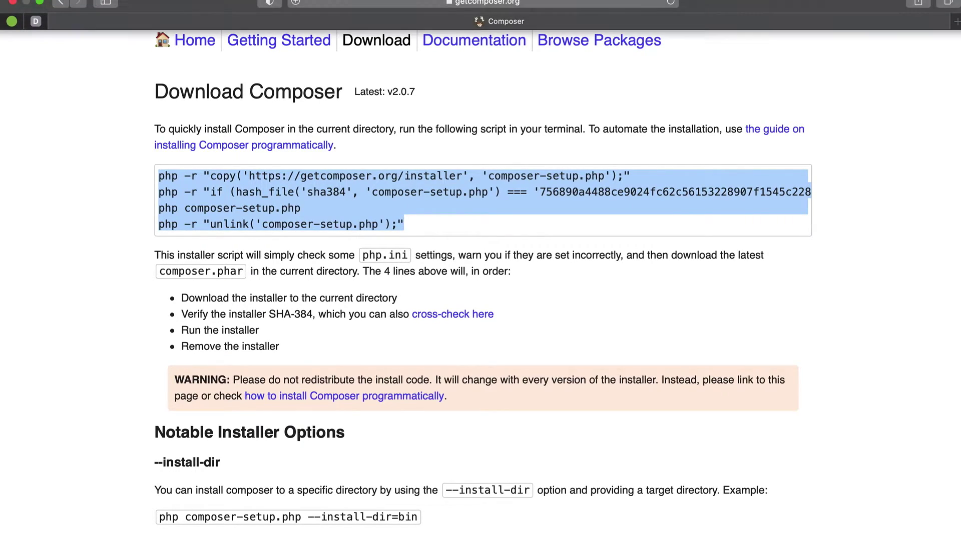
{"action": "left_click", "coordinate": [41, 3]}
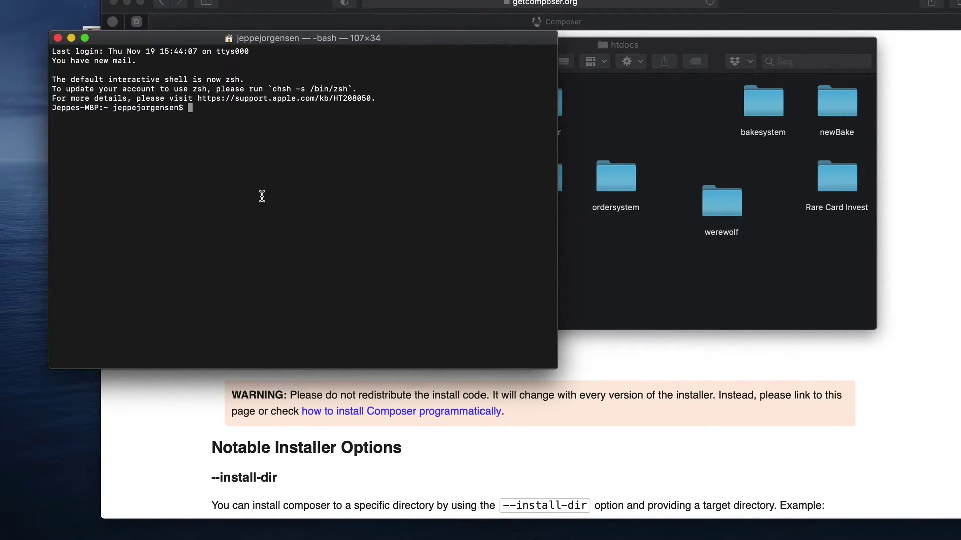
{"action": "key", "text": "super+Tab"}
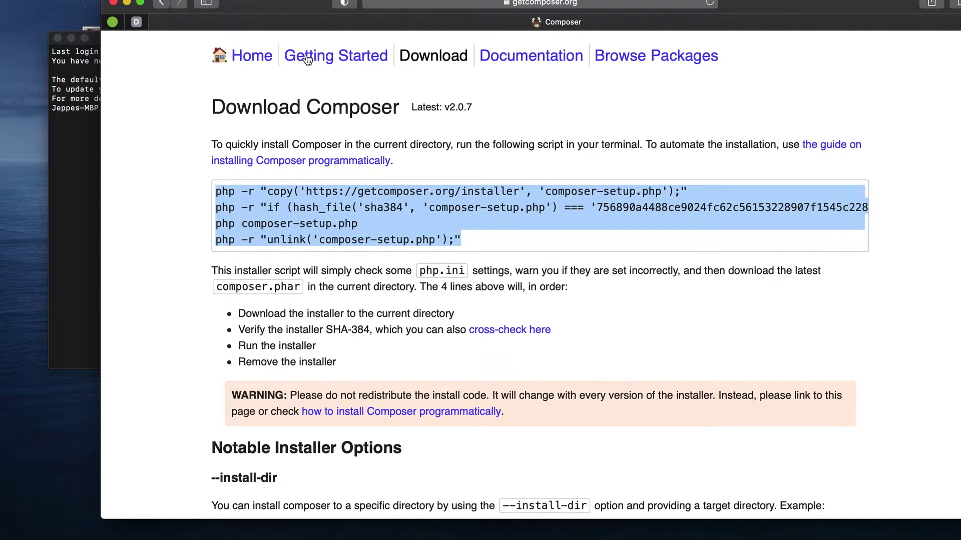
{"action": "left_click", "coordinate": [89, 231]}
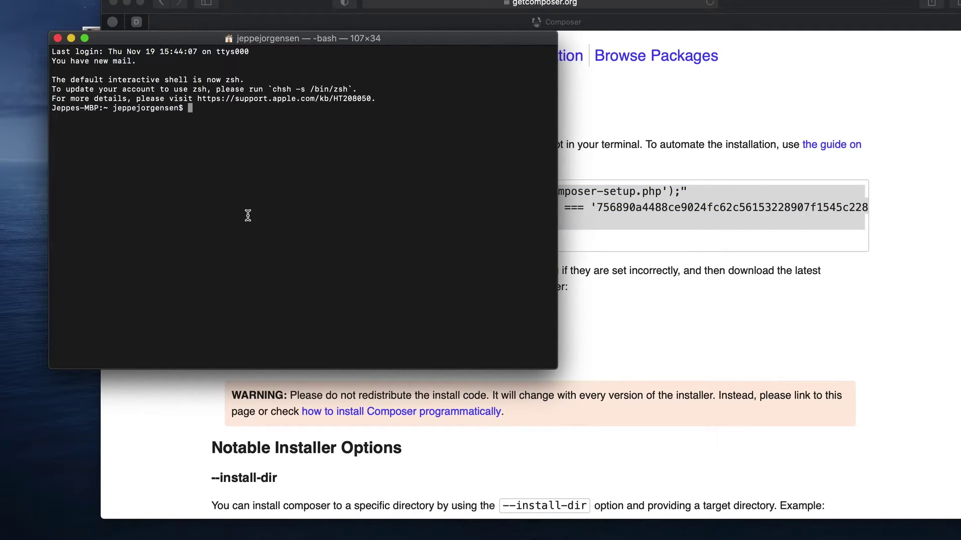
{"action": "left_click_drag", "start_coordinate": [316, 38], "coordinate": [303, 60]}
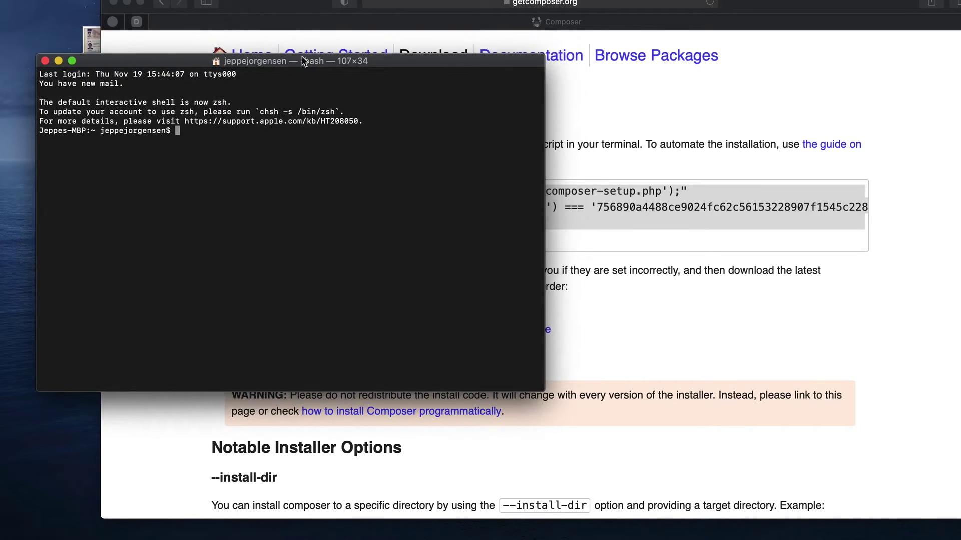
{"action": "left_click", "coordinate": [286, 7]}
{"action": "left_click", "coordinate": [67, 189]}
Step: Climb from the home folder through Users to the disk root, listing each with ls
{"action": "type", "text": "ls"}
{"action": "key", "text": "Return"}
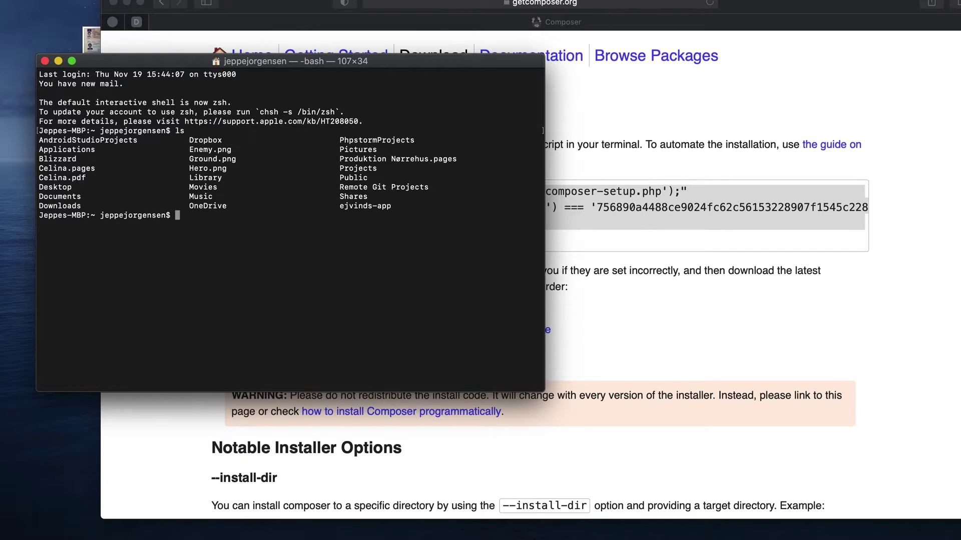
{"action": "type", "text": "cd ../"}
{"action": "key", "text": "Return"}
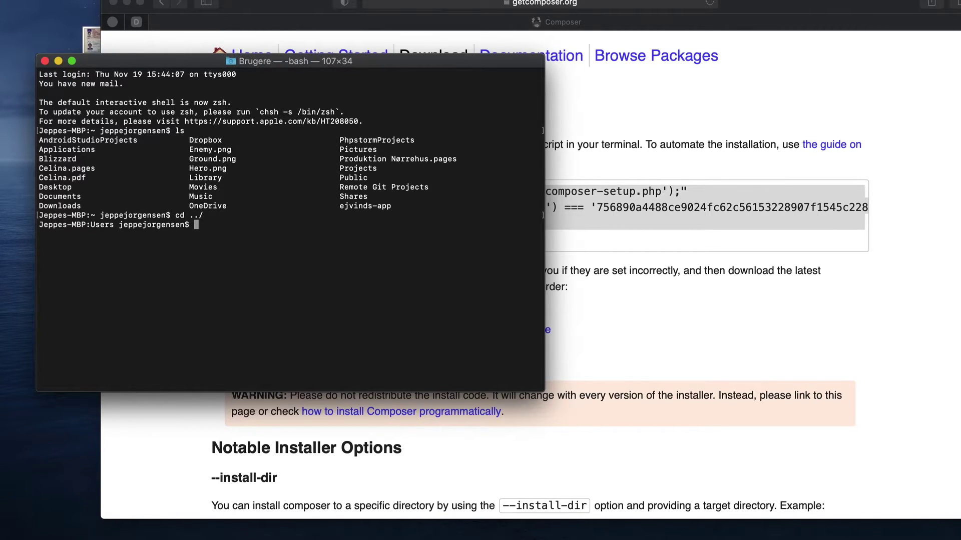
{"action": "type", "text": "ls"}
{"action": "key", "text": "Return"}
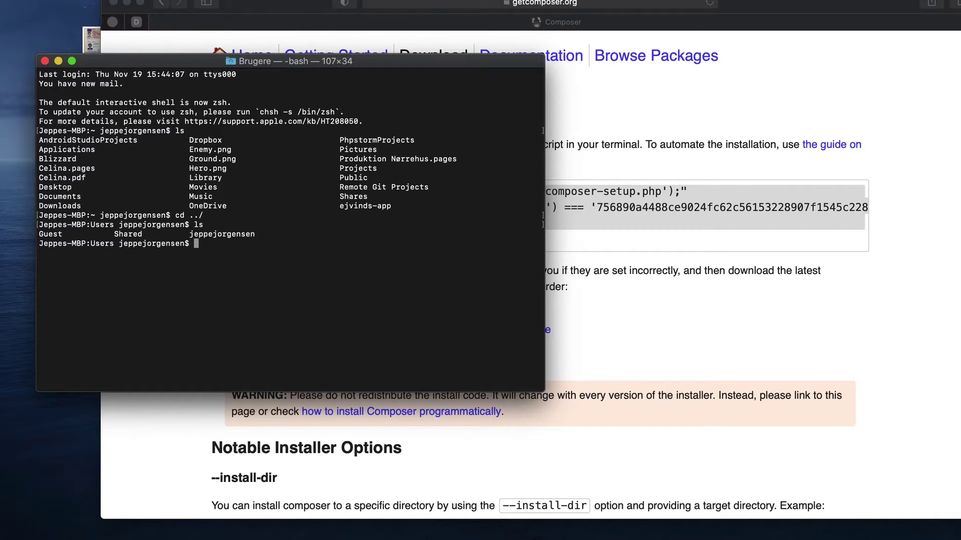
{"action": "type", "text": "cd ../"}
{"action": "key", "text": "Return"}
{"action": "type", "text": "cd ../"}
{"action": "key", "text": "Return"}
{"action": "type", "text": "ls"}
{"action": "key", "text": "Return"}
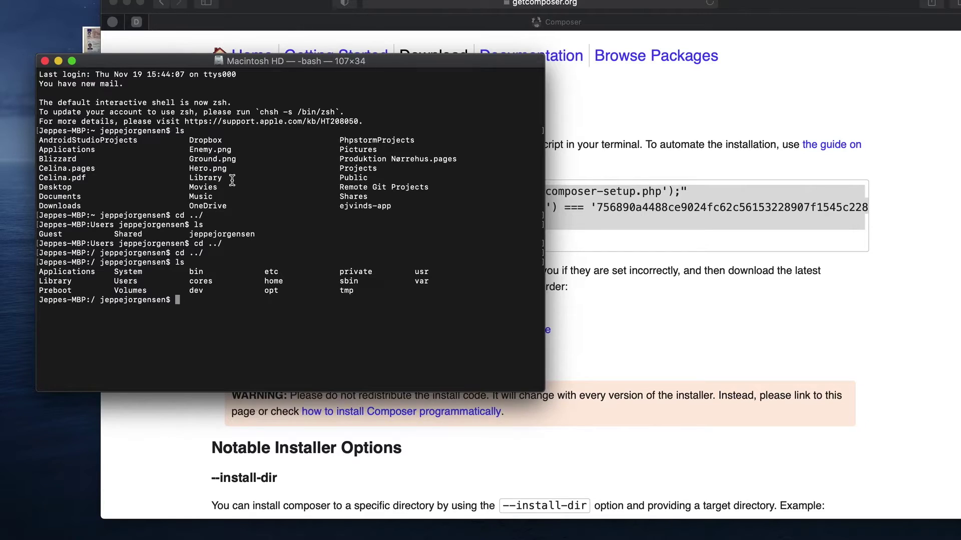
Step: Change into the Applications folder and list its contents
{"action": "type", "text": "cd Appl"}
{"action": "key", "text": "Tab"}
{"action": "key", "text": "Return"}
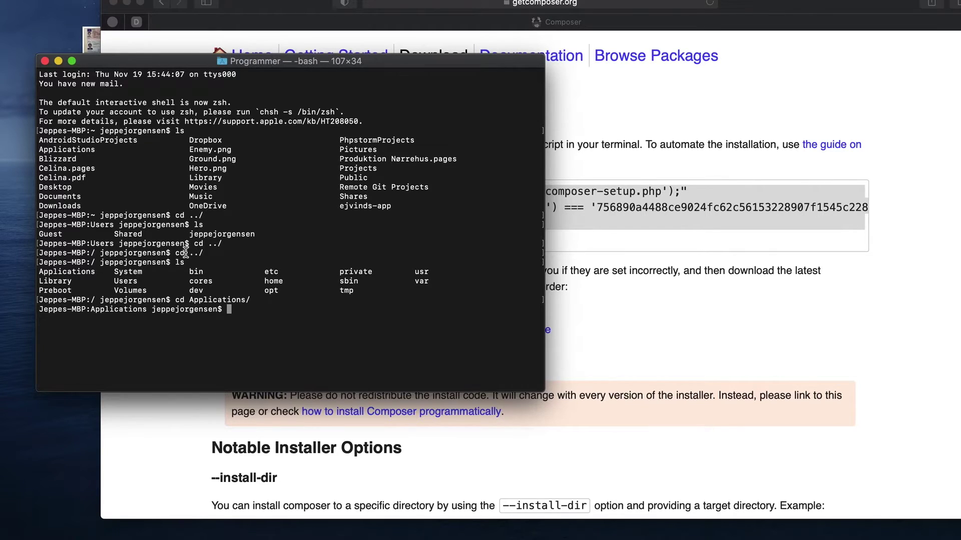
{"action": "left_click_drag", "start_coordinate": [192, 253], "coordinate": [205, 253]}
{"action": "left_click", "coordinate": [248, 315]}
{"action": "type", "text": "ls"}
{"action": "key", "text": "Return"}
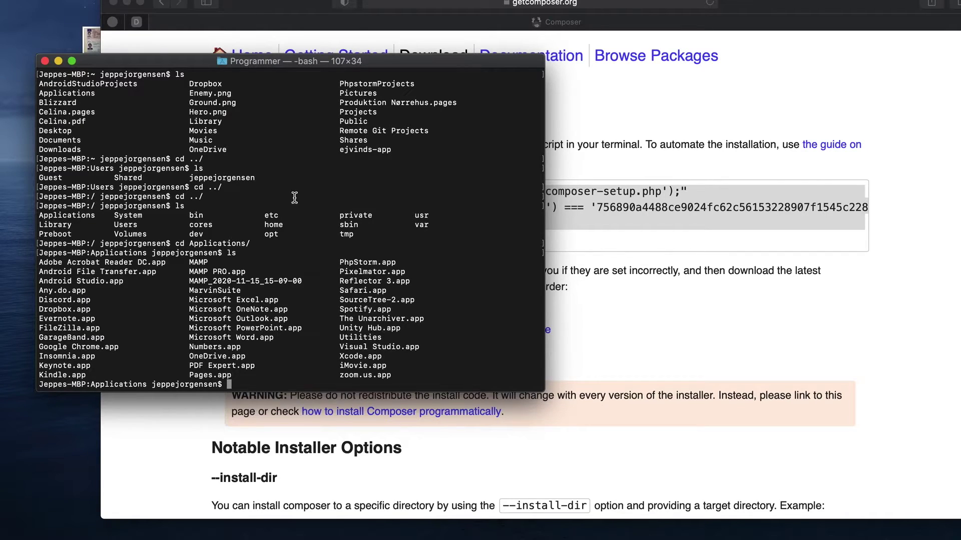
Step: Change into the MAMP folder and list its contents, including htdocs
{"action": "left_click_drag", "start_coordinate": [190, 262], "coordinate": [212, 264]}
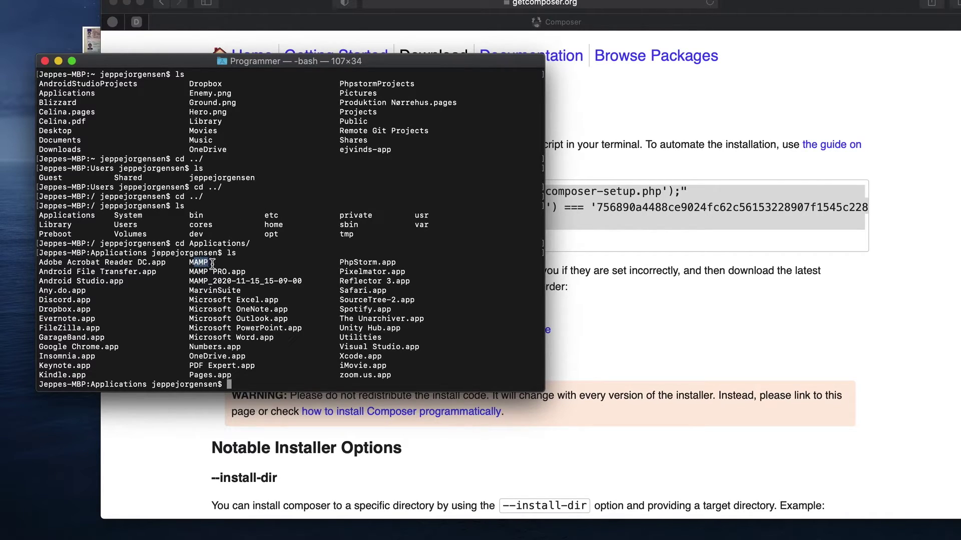
{"action": "left_click", "coordinate": [246, 383]}
{"action": "type", "text": "cd MAMP"}
{"action": "key", "text": "Return"}
{"action": "type", "text": "ls"}
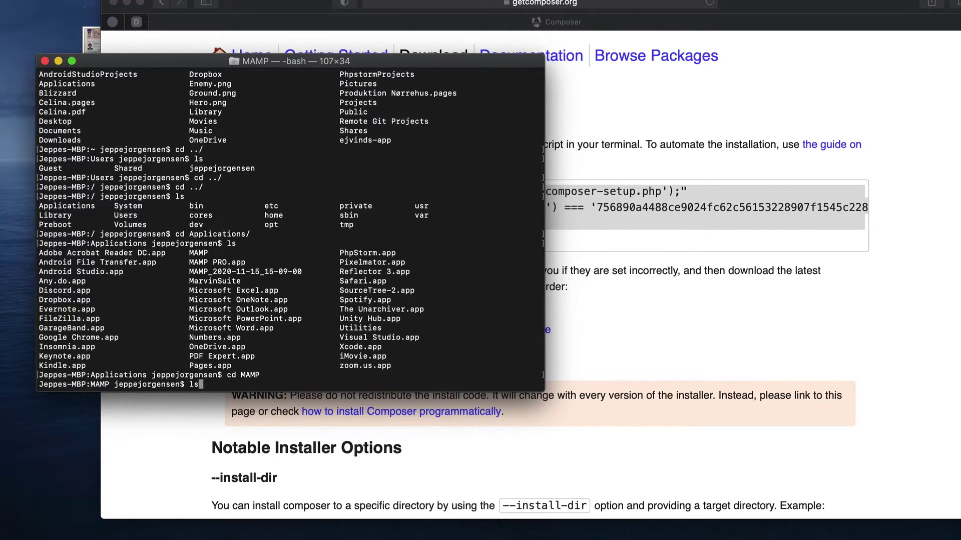
{"action": "key", "text": "Return"}
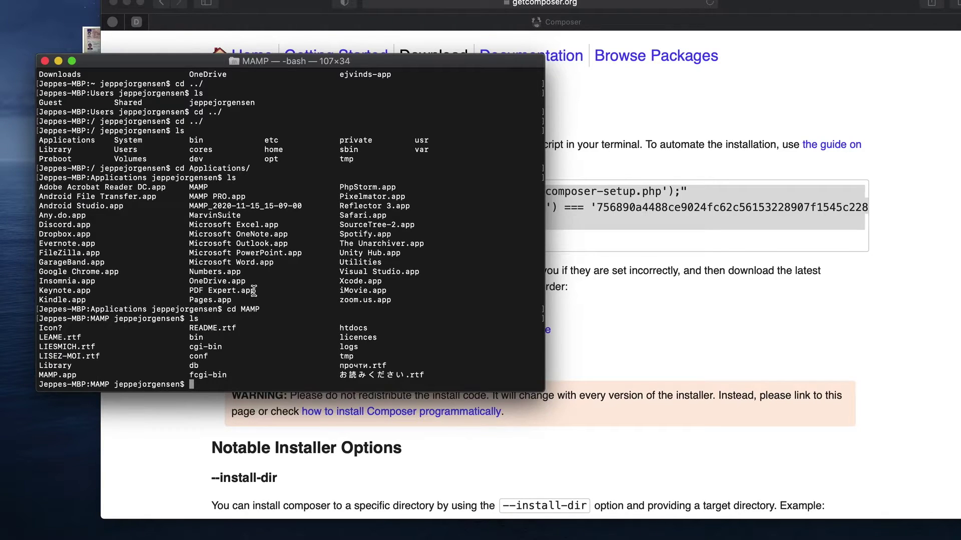
Step: Change into MAMP's htdocs folder and list its contents
{"action": "double_click", "coordinate": [350, 328]}
{"action": "left_click", "coordinate": [206, 387]}
{"action": "type", "text": "cd htd"}
{"action": "key", "text": "Tab"}
{"action": "key", "text": "Return"}
{"action": "type", "text": "ls"}
{"action": "key", "text": "Return"}
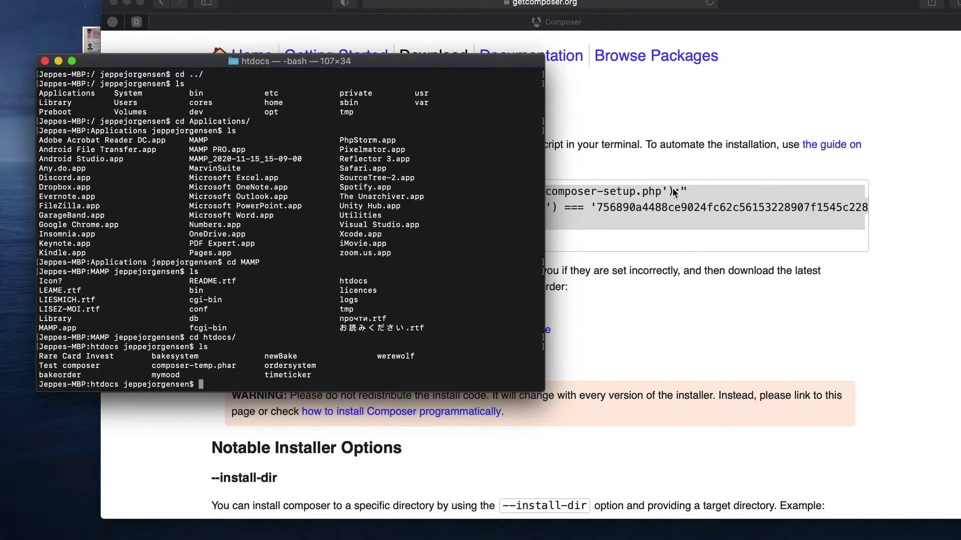
Step: Copy the four Composer installer lines from Safari and run them in Terminal
{"action": "left_click", "coordinate": [613, 225]}
{"action": "left_click_drag", "start_coordinate": [483, 236], "coordinate": [214, 184]}
{"action": "key", "text": "super+c"}
{"action": "key", "text": "super+Tab"}
{"action": "key", "text": "super+v"}
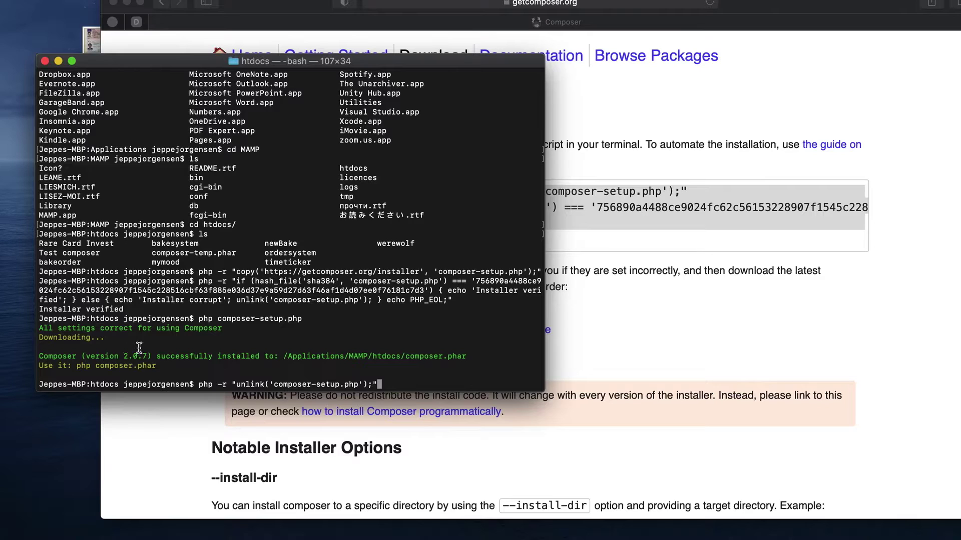
{"action": "left_click_drag", "start_coordinate": [284, 356], "coordinate": [386, 356]}
{"action": "left_click", "coordinate": [372, 356]}
Step: Check composer.phar in htdocs via Finder, then erase the pending unlink command in Terminal
{"action": "left_click", "coordinate": [152, 534]}
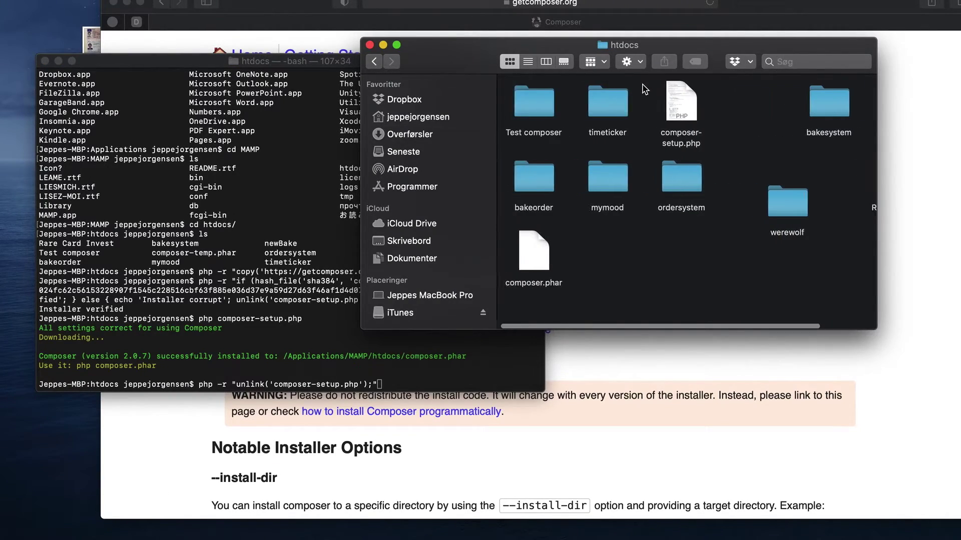
{"action": "left_click", "coordinate": [533, 263]}
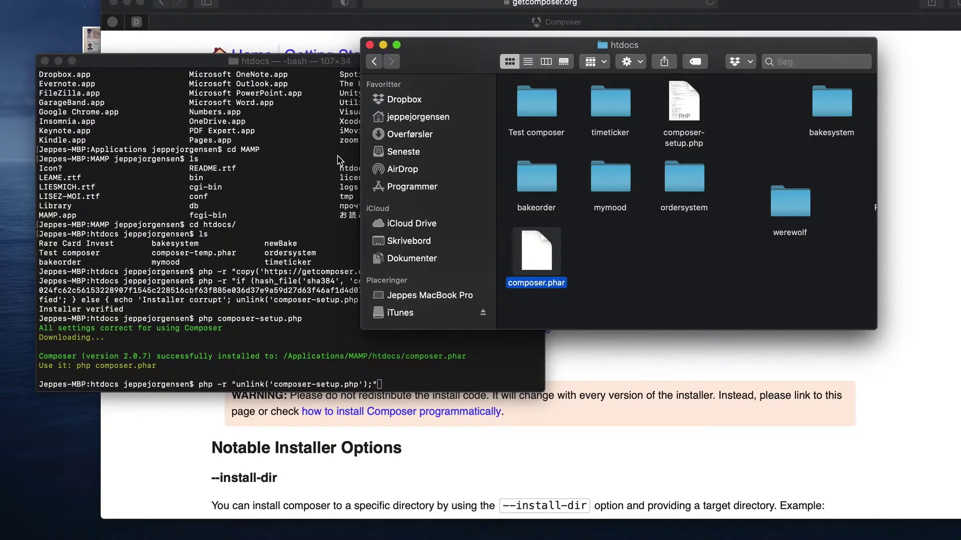
{"action": "left_click", "coordinate": [74, 161]}
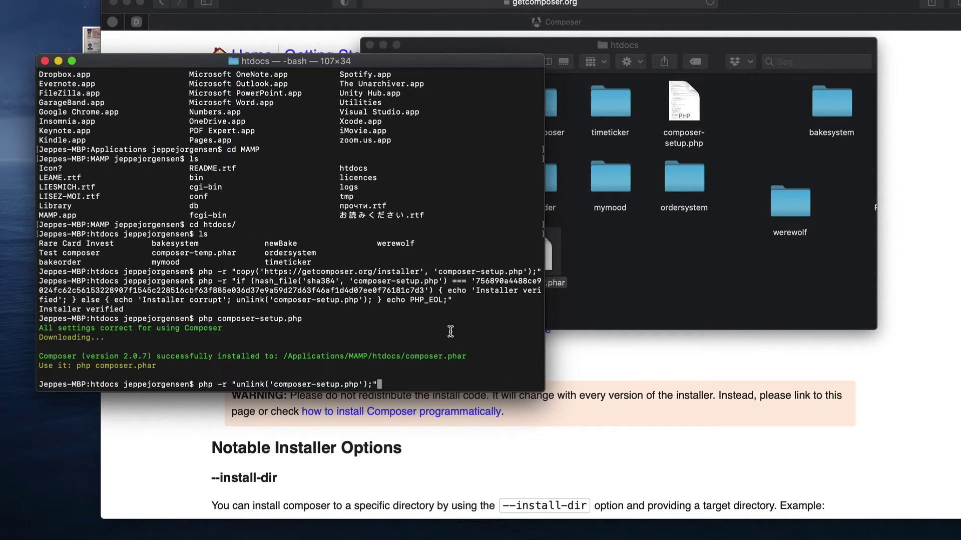
{"action": "key", "text": "BackSpace"}
{"action": "key", "text": "BackSpace"}
{"action": "key", "text": "BackSpace"}
{"action": "key", "text": "BackSpace"}
{"action": "key", "text": "BackSpace"}
{"action": "key", "text": "BackSpace"}
{"action": "key", "text": "BackSpace"}
{"action": "key", "text": "BackSpace"}
{"action": "key", "text": "BackSpace"}
{"action": "key", "text": "BackSpace"}
{"action": "key", "text": "BackSpace"}
{"action": "key", "text": "BackSpace"}
{"action": "key", "text": "BackSpace"}
{"action": "key", "text": "BackSpace"}
{"action": "key", "text": "BackSpace"}
{"action": "key", "text": "BackSpace"}
{"action": "key", "text": "BackSpace"}
{"action": "key", "text": "BackSpace"}
{"action": "key", "text": "BackSpace"}
{"action": "key", "text": "BackSpace"}
{"action": "key", "text": "BackSpace"}
{"action": "key", "text": "BackSpace"}
{"action": "key", "text": "BackSpace"}
{"action": "key", "text": "BackSpace"}
{"action": "key", "text": "BackSpace"}
{"action": "key", "text": "BackSpace"}
{"action": "key", "text": "BackSpace"}
{"action": "key", "text": "BackSpace"}
{"action": "key", "text": "BackSpace"}
{"action": "key", "text": "BackSpace"}
{"action": "key", "text": "BackSpace"}
{"action": "key", "text": "BackSpace"}
{"action": "key", "text": "BackSpace"}
{"action": "key", "text": "BackSpace"}
{"action": "key", "text": "BackSpace"}
{"action": "key", "text": "BackSpace"}
{"action": "key", "text": "BackSpace"}
{"action": "key", "text": "BackSpace"}
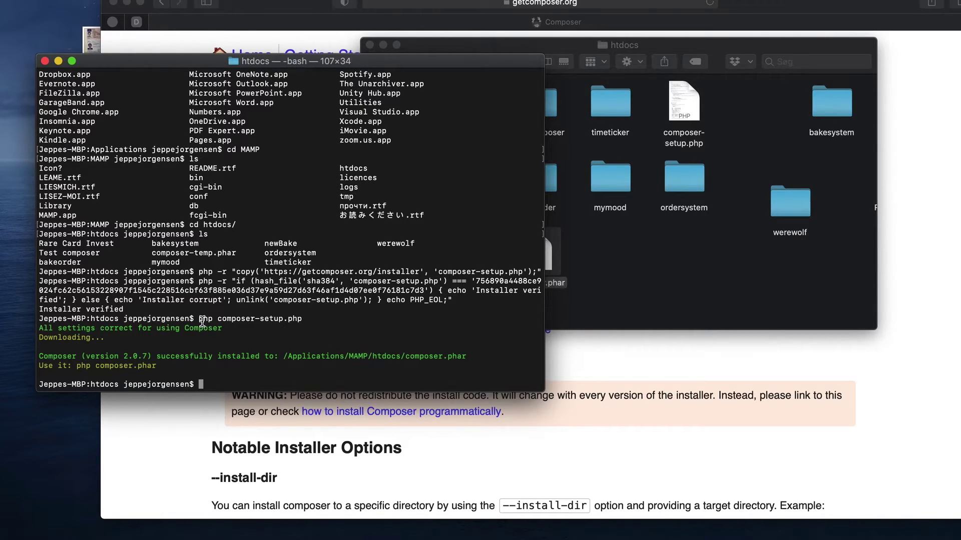
Step: Select composer.phar in the htdocs Finder window again, then return to Composer's Download page
{"action": "left_click", "coordinate": [570, 315]}
{"action": "left_click", "coordinate": [558, 283]}
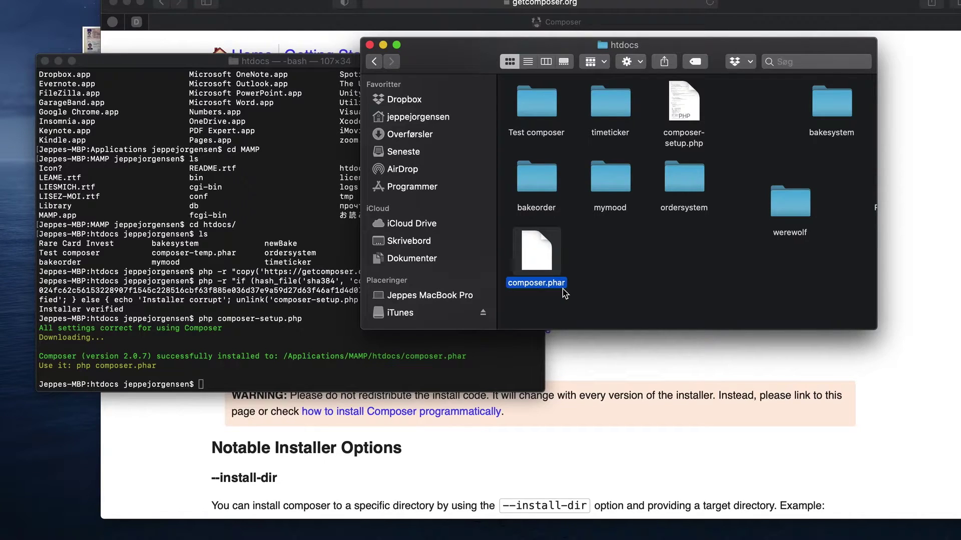
{"action": "left_click", "coordinate": [614, 366]}
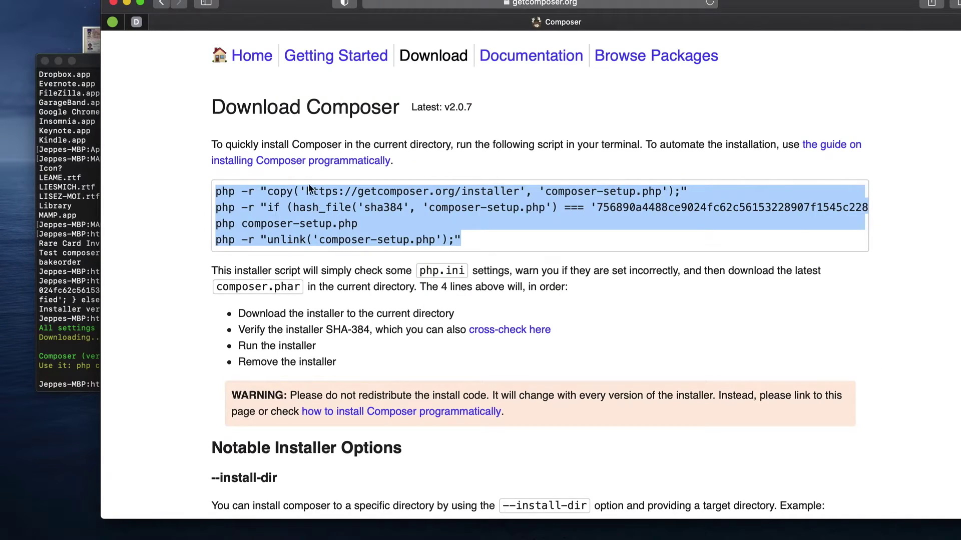
Step: Open Composer's Getting Started page and scroll through its macOS installation notes
{"action": "left_click", "coordinate": [361, 59]}
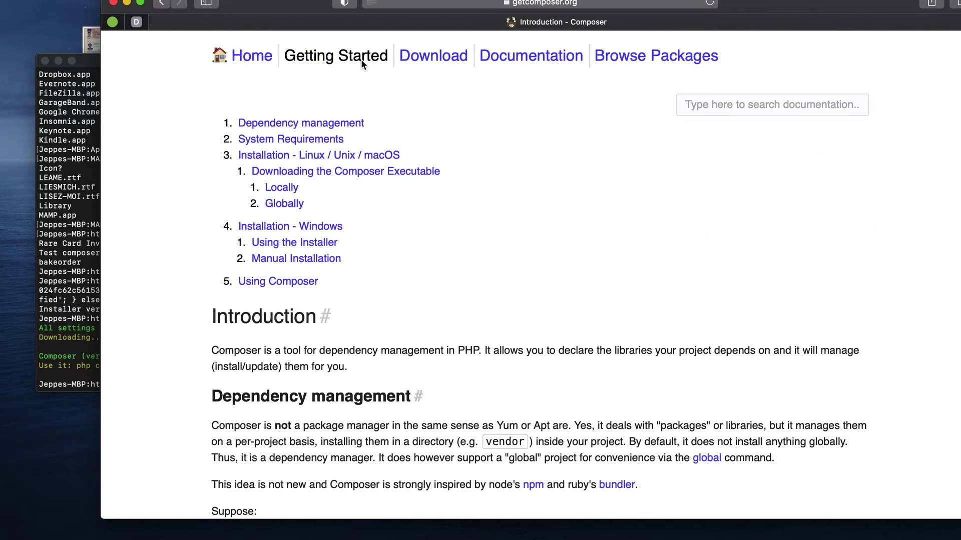
{"action": "scroll", "coordinate": [297, 361], "scroll_direction": "down", "scroll_amount": 12}
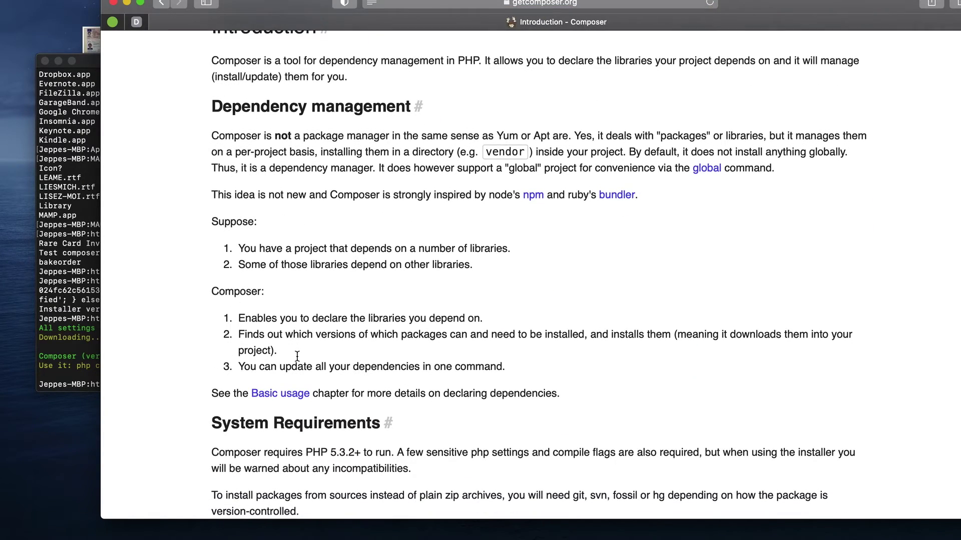
{"action": "scroll", "coordinate": [297, 361], "scroll_direction": "down", "scroll_amount": 10}
{"action": "scroll", "coordinate": [296, 361], "scroll_direction": "up", "scroll_amount": 6}
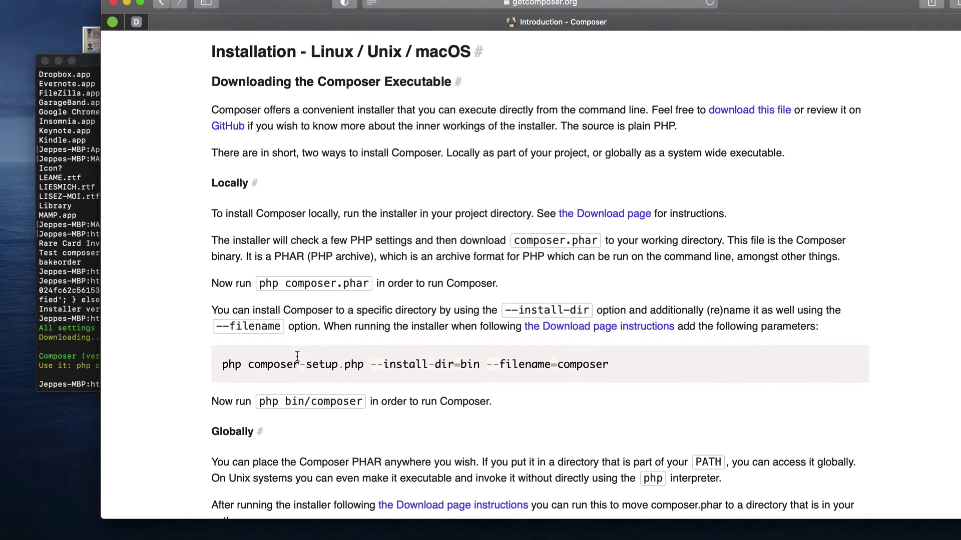
{"action": "left_click_drag", "start_coordinate": [250, 56], "coordinate": [437, 91]}
{"action": "left_click", "coordinate": [437, 91]}
Step: Scroll on to read the Windows installation section
{"action": "scroll", "coordinate": [414, 128], "scroll_direction": "down", "scroll_amount": 11}
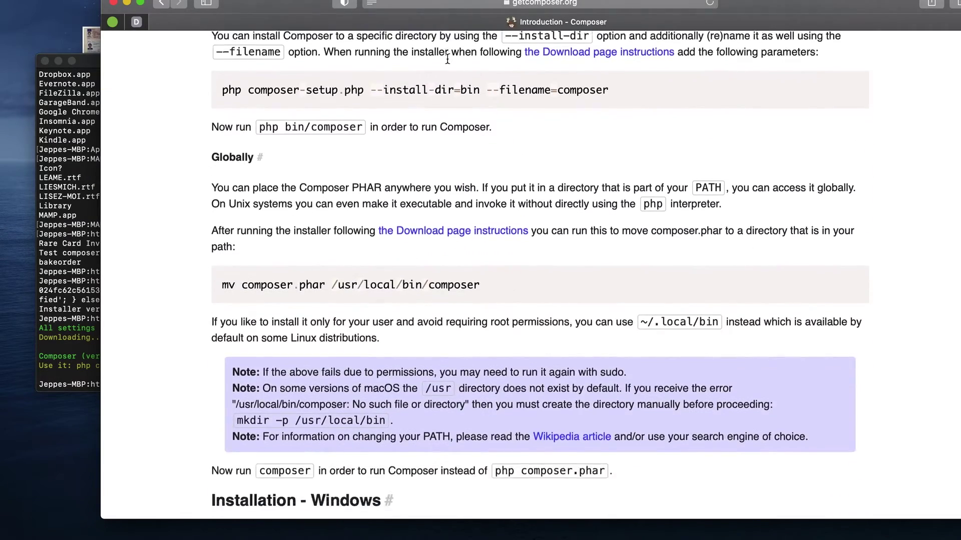
{"action": "left_click_drag", "start_coordinate": [277, 271], "coordinate": [317, 284]}
{"action": "scroll", "coordinate": [318, 284], "scroll_direction": "down", "scroll_amount": 3}
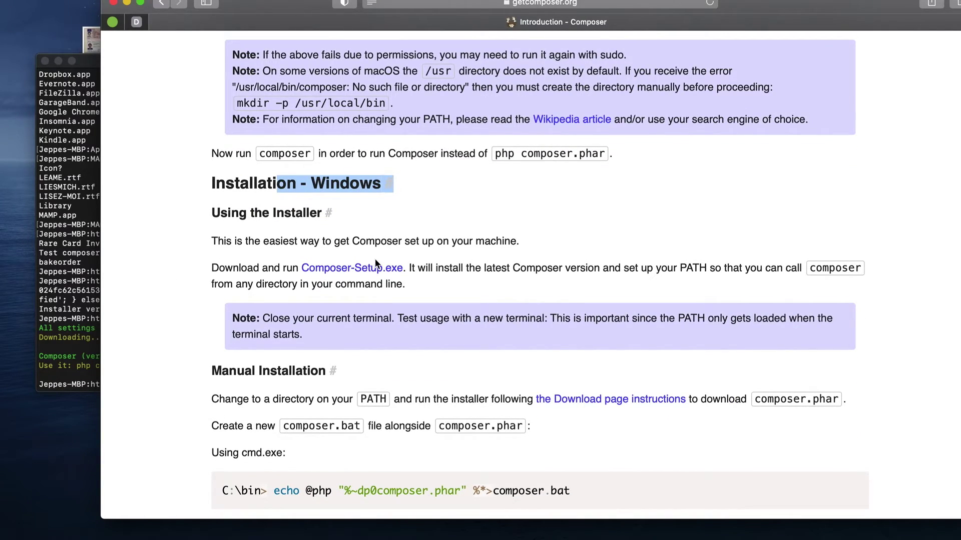
{"action": "scroll", "coordinate": [211, 299], "scroll_direction": "down", "scroll_amount": 3}
{"action": "scroll", "coordinate": [211, 299], "scroll_direction": "up", "scroll_amount": 20}
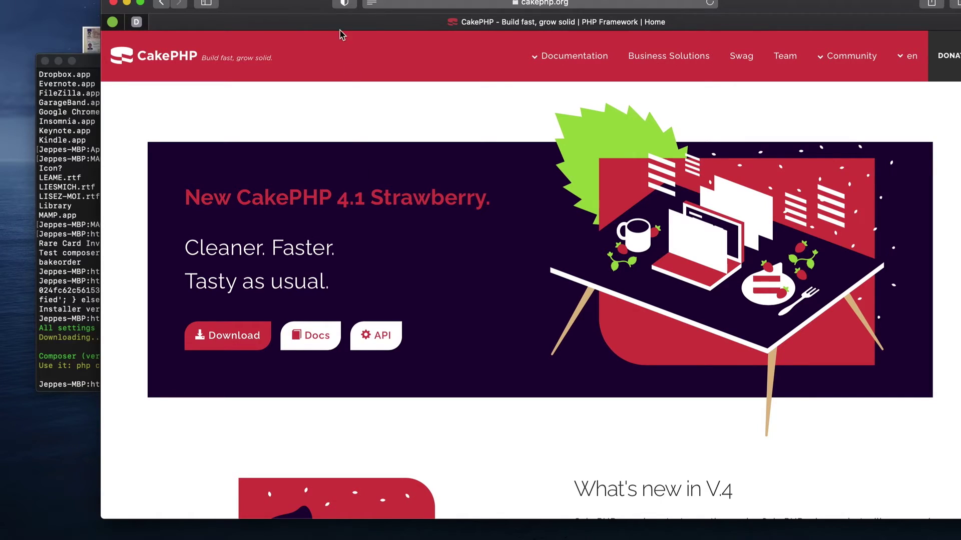
Step: Open the CakePHP Cookbook from Documentation > Book and go to its Quick Start Guide
{"action": "mouse_move", "coordinate": [568, 68]}
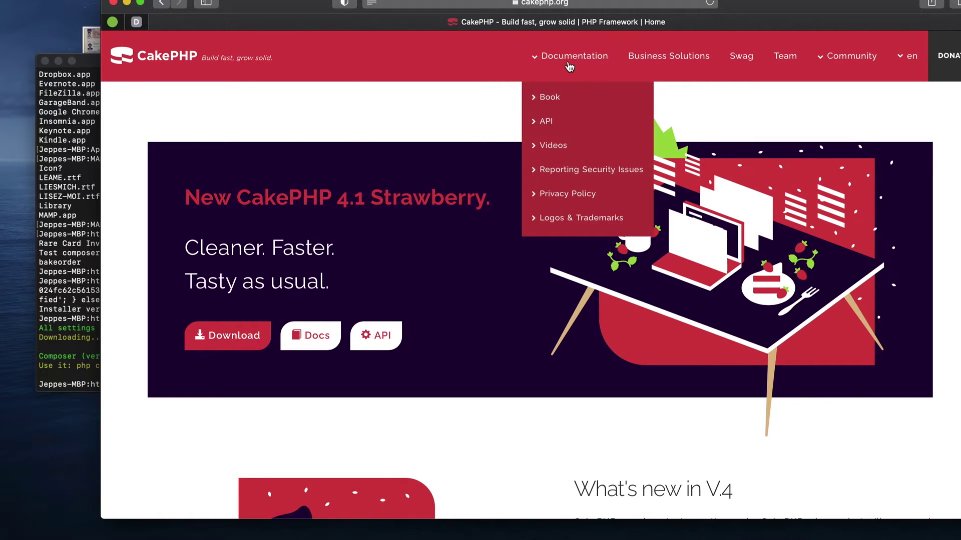
{"action": "left_click", "coordinate": [544, 100]}
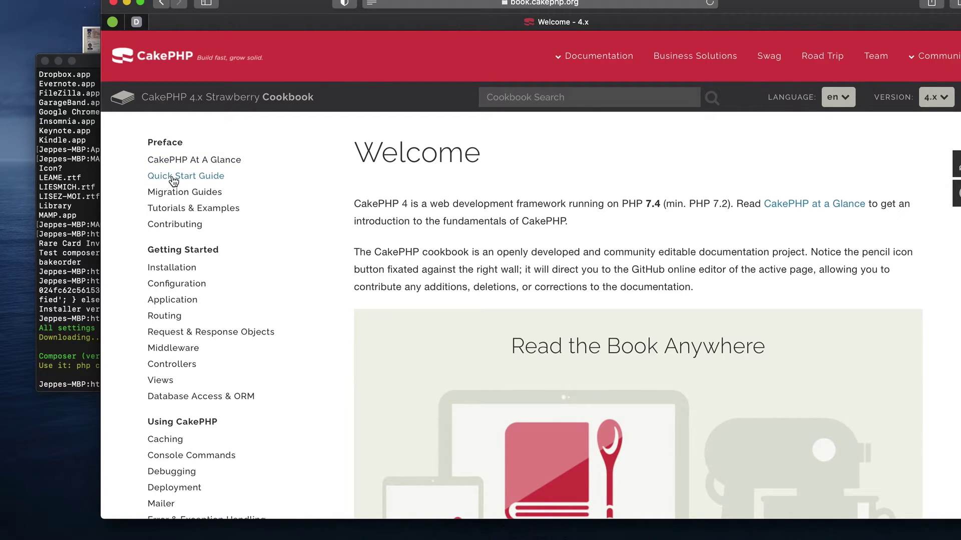
{"action": "left_click", "coordinate": [174, 178]}
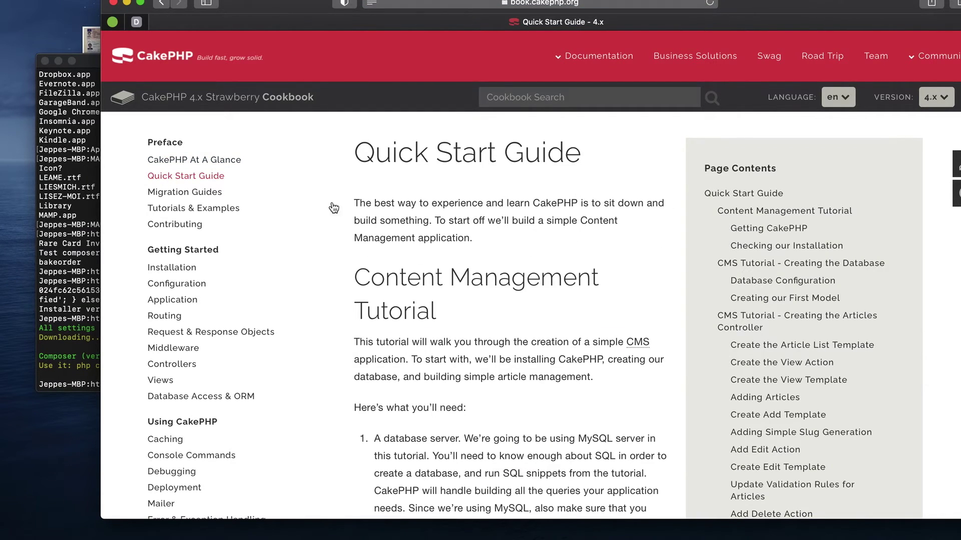
Step: Scroll to the Getting CakePHP section and highlight the curl install and cms create-project commands
{"action": "scroll", "coordinate": [468, 469], "scroll_direction": "down", "scroll_amount": 5}
{"action": "scroll", "coordinate": [452, 389], "scroll_direction": "down", "scroll_amount": 6}
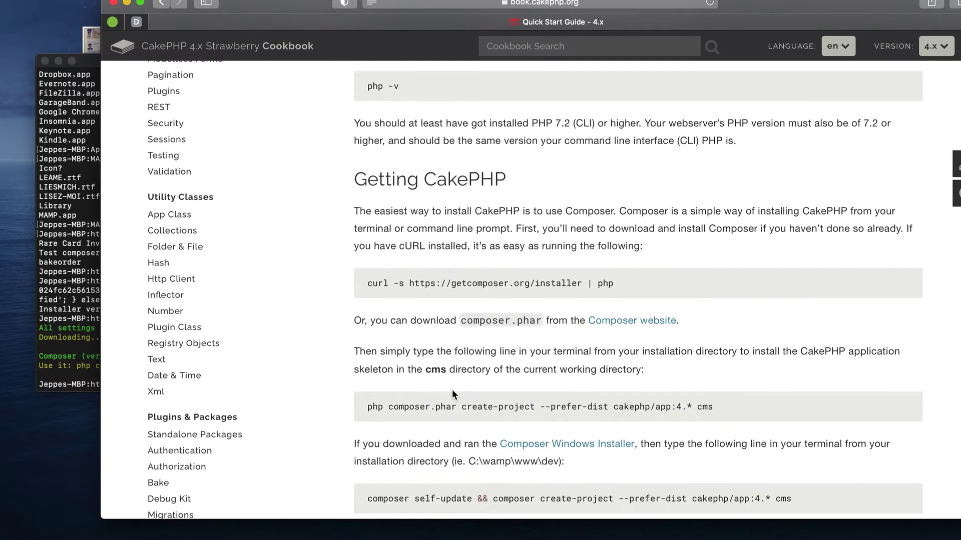
{"action": "left_click_drag", "start_coordinate": [350, 182], "coordinate": [506, 188]}
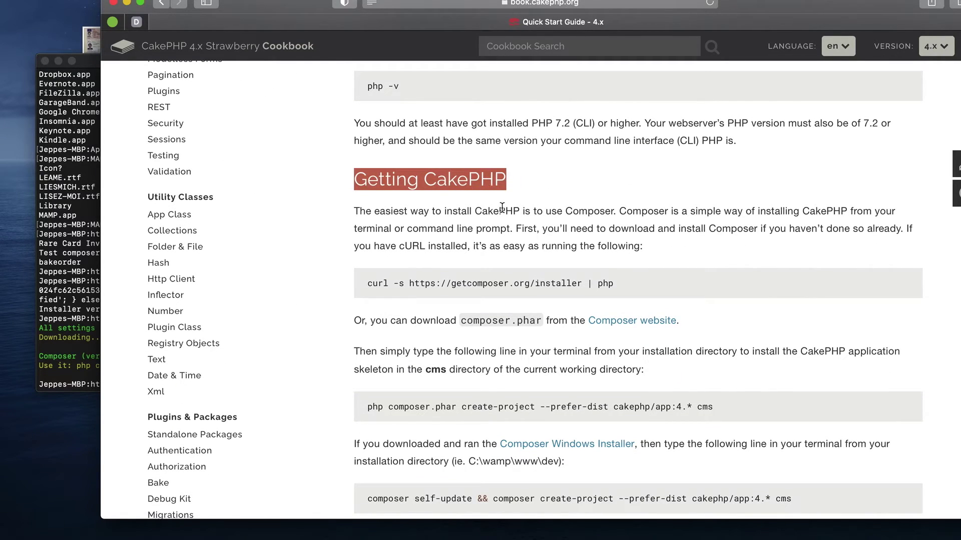
{"action": "scroll", "coordinate": [457, 308], "scroll_direction": "down", "scroll_amount": 2}
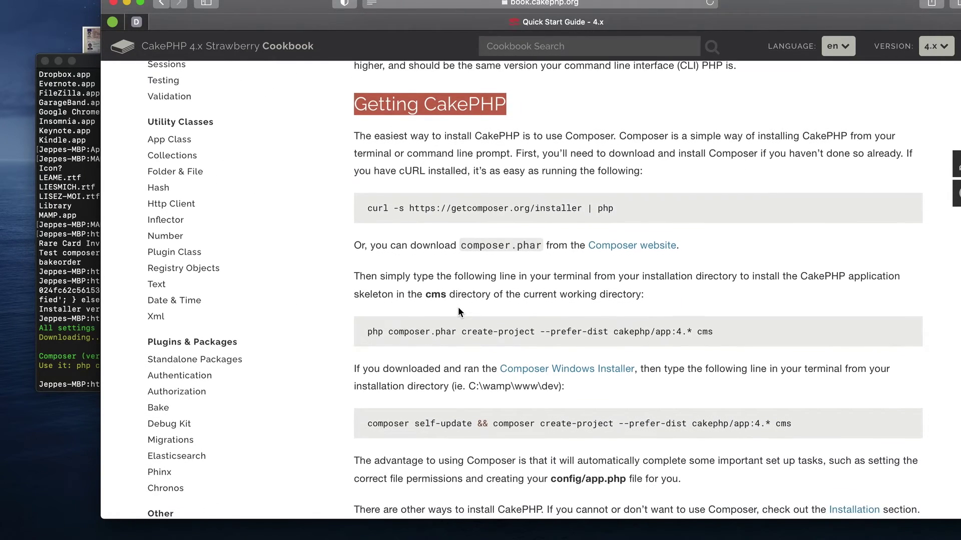
{"action": "left_click_drag", "start_coordinate": [367, 208], "coordinate": [427, 214]}
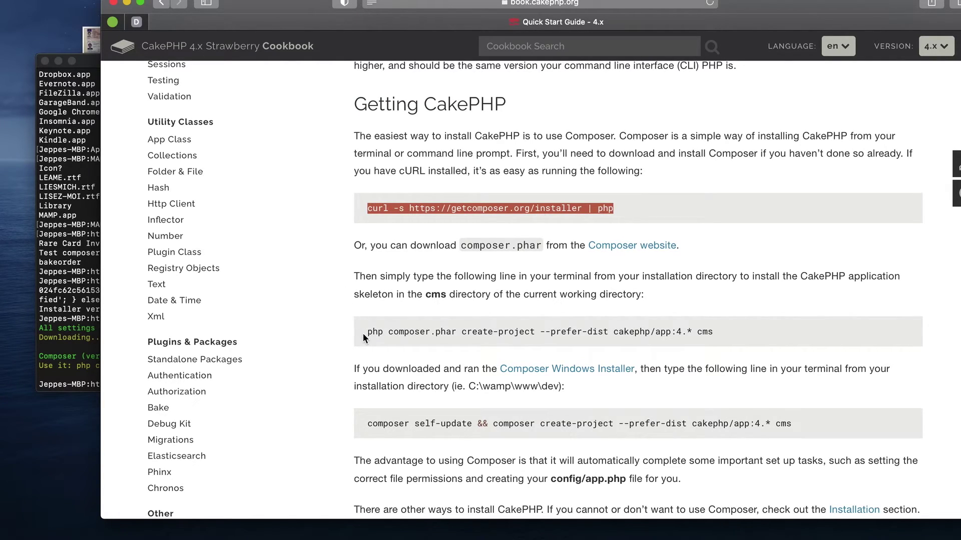
{"action": "left_click_drag", "start_coordinate": [362, 331], "coordinate": [486, 333]}
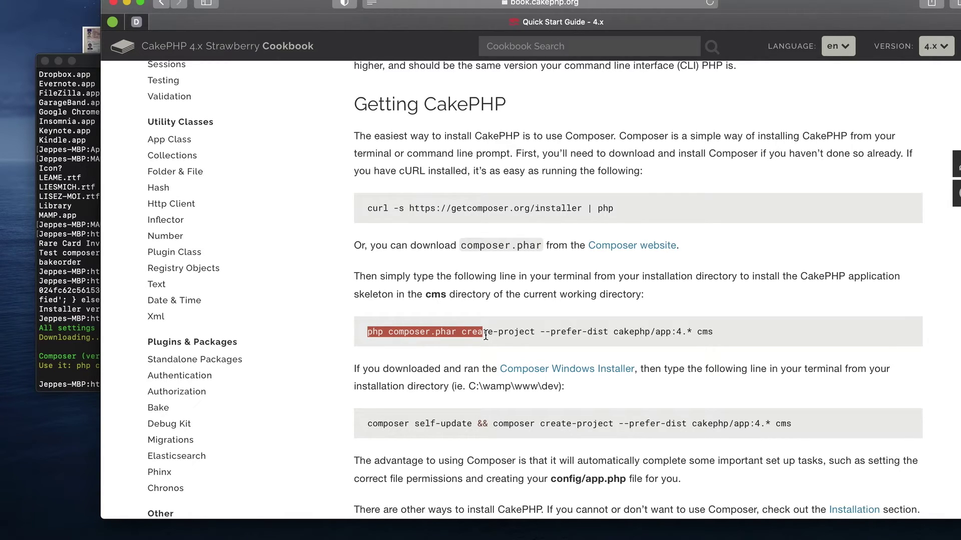
{"action": "left_click_drag", "start_coordinate": [485, 336], "coordinate": [778, 338]}
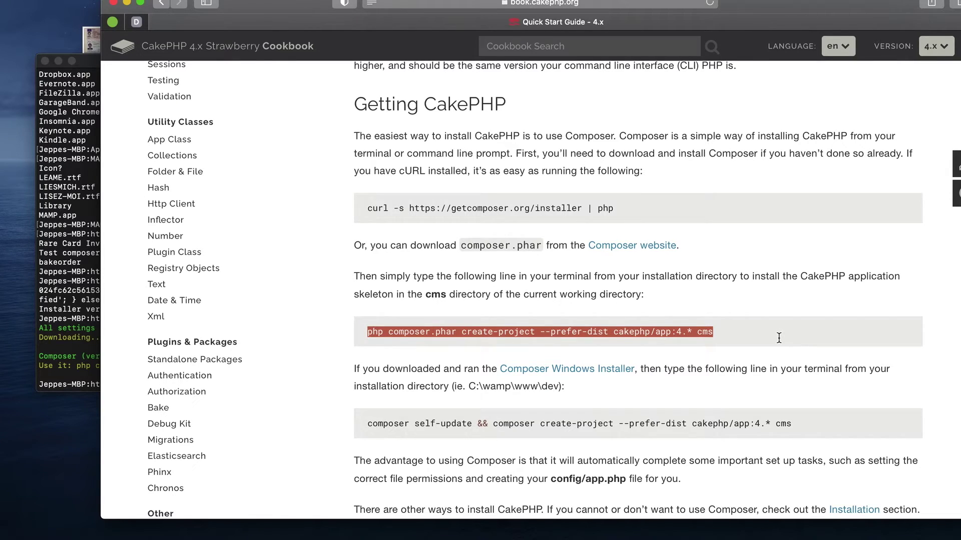
Step: Go over the parts of 'php composer.phar create-project --prefer-dist cakephp/app:4.* cms', then select the whole command for copying
{"action": "double_click", "coordinate": [372, 332]}
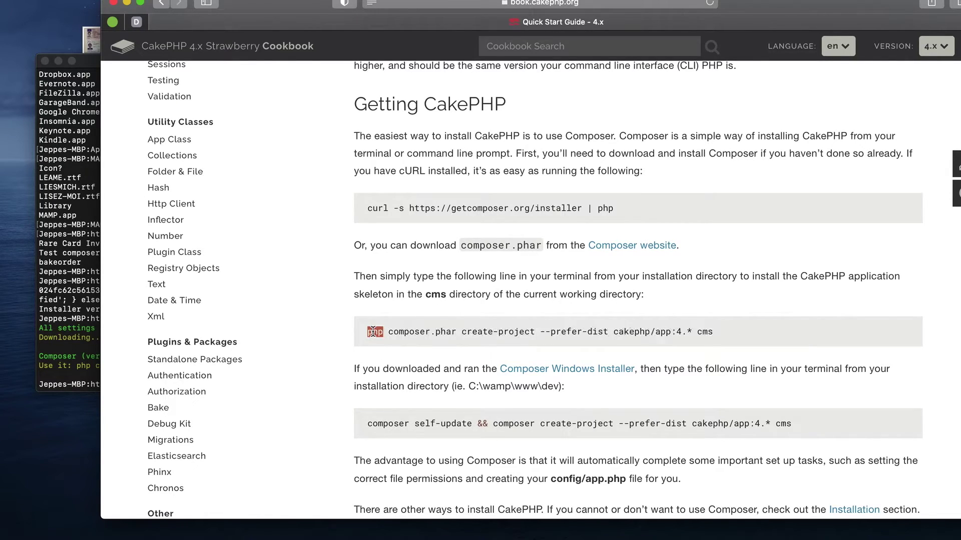
{"action": "left_click_drag", "start_coordinate": [389, 332], "coordinate": [457, 330]}
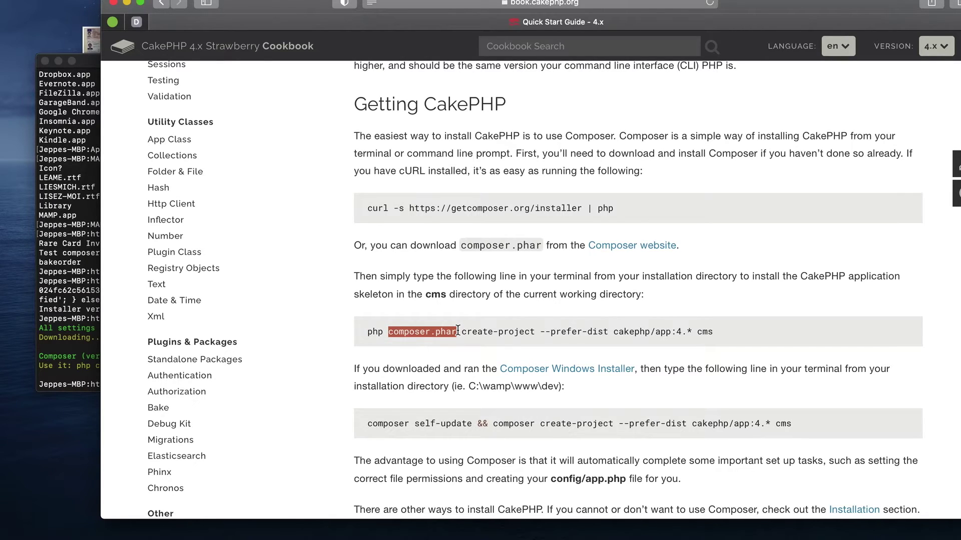
{"action": "left_click_drag", "start_coordinate": [461, 331], "coordinate": [611, 334]}
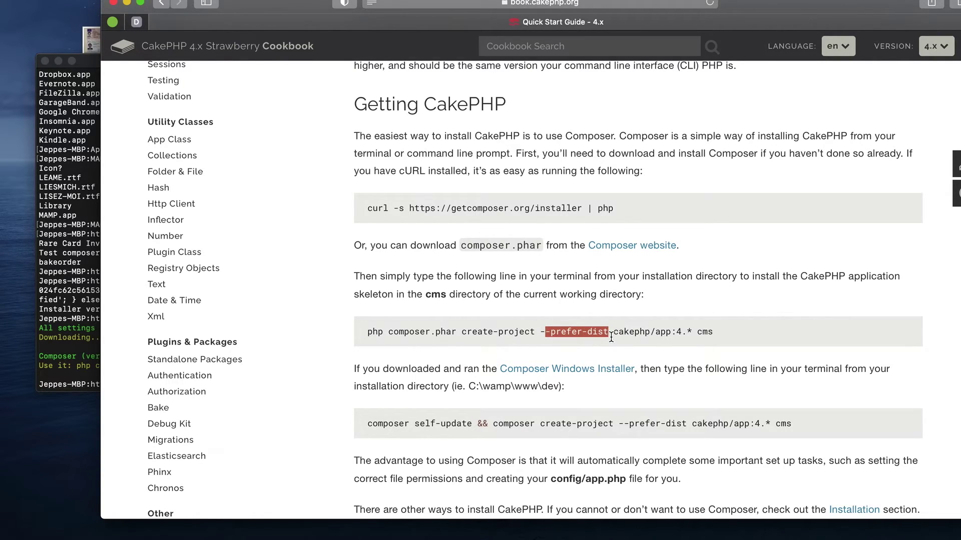
{"action": "double_click", "coordinate": [629, 332]}
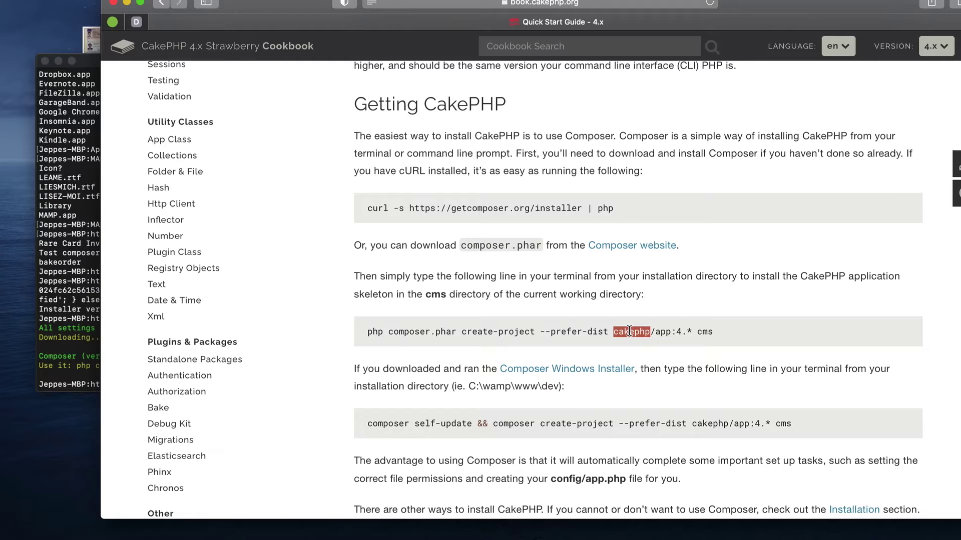
{"action": "left_click_drag", "start_coordinate": [676, 333], "coordinate": [687, 332]}
{"action": "left_click", "coordinate": [689, 333]}
{"action": "left_click_drag", "start_coordinate": [713, 332], "coordinate": [367, 323]}
{"action": "key", "text": "super+c"}
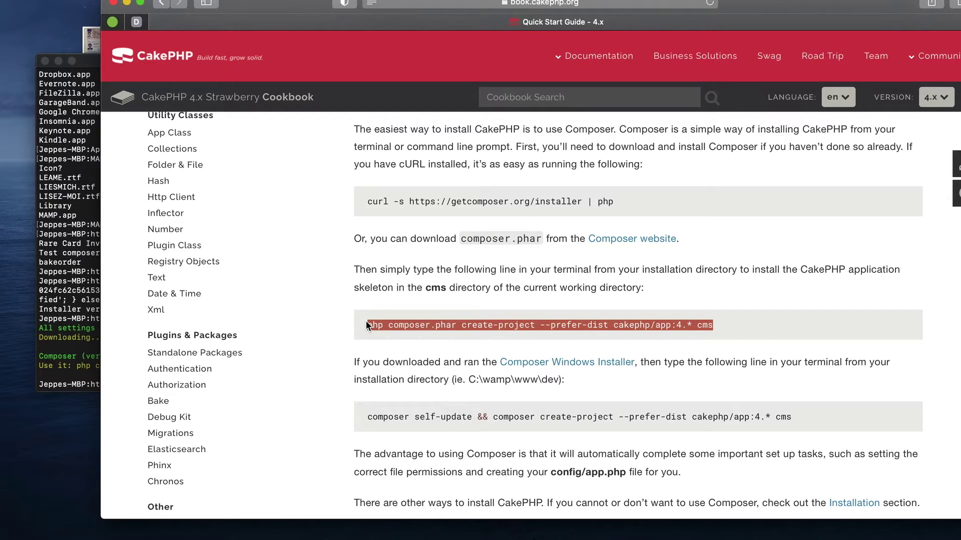
{"action": "key", "text": "super+Tab"}
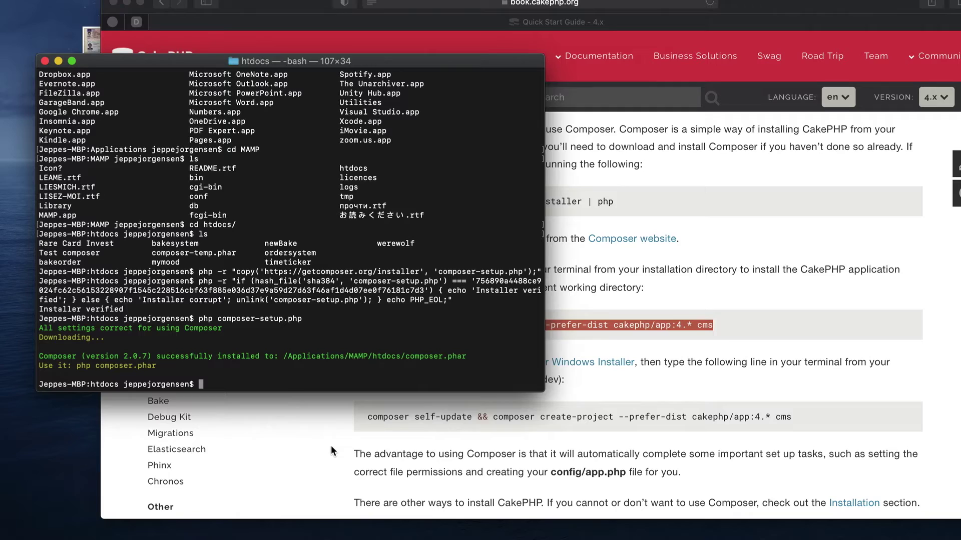
Step: List htdocs with ls to confirm composer.phar is there, then paste the create-project command at the prompt
{"action": "type", "text": "ls"}
{"action": "key", "text": "Return"}
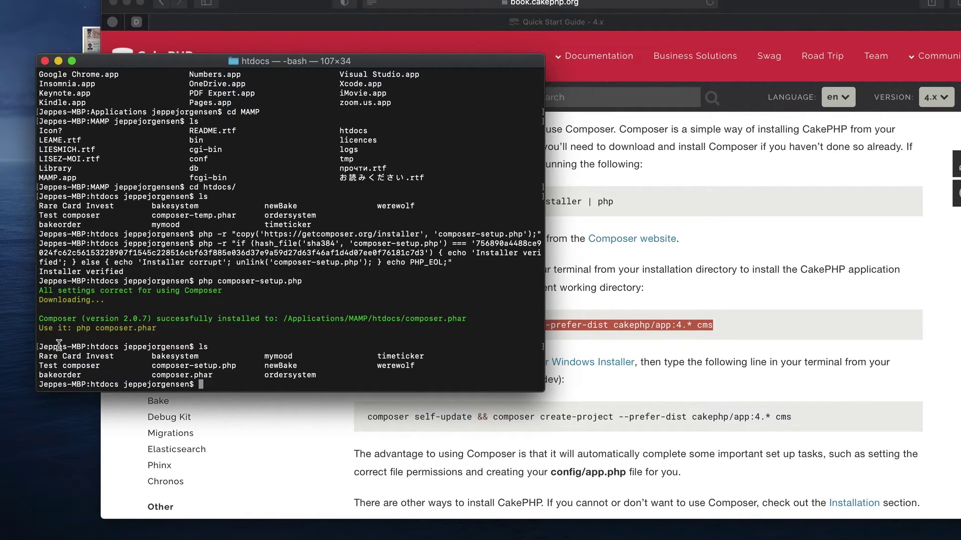
{"action": "left_click_drag", "start_coordinate": [152, 375], "coordinate": [215, 375]}
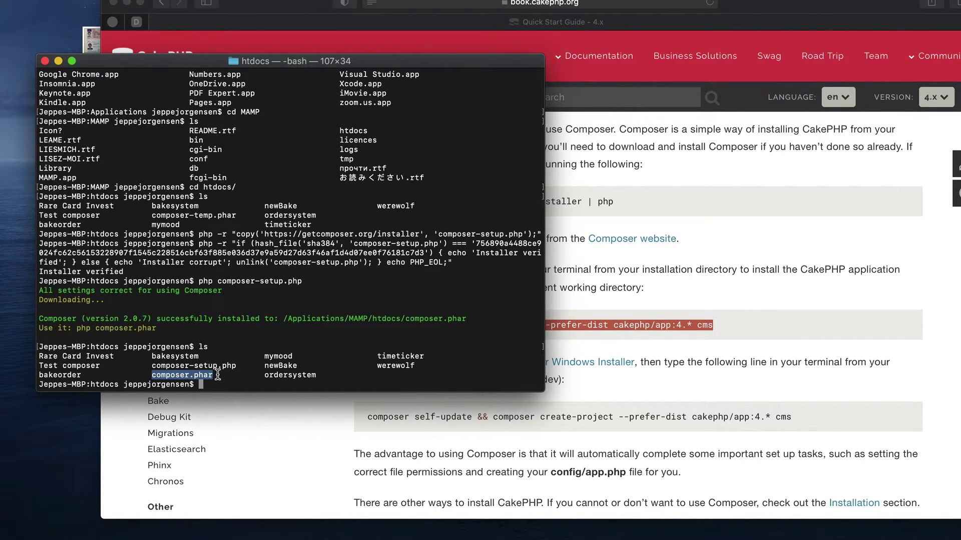
{"action": "left_click", "coordinate": [217, 384]}
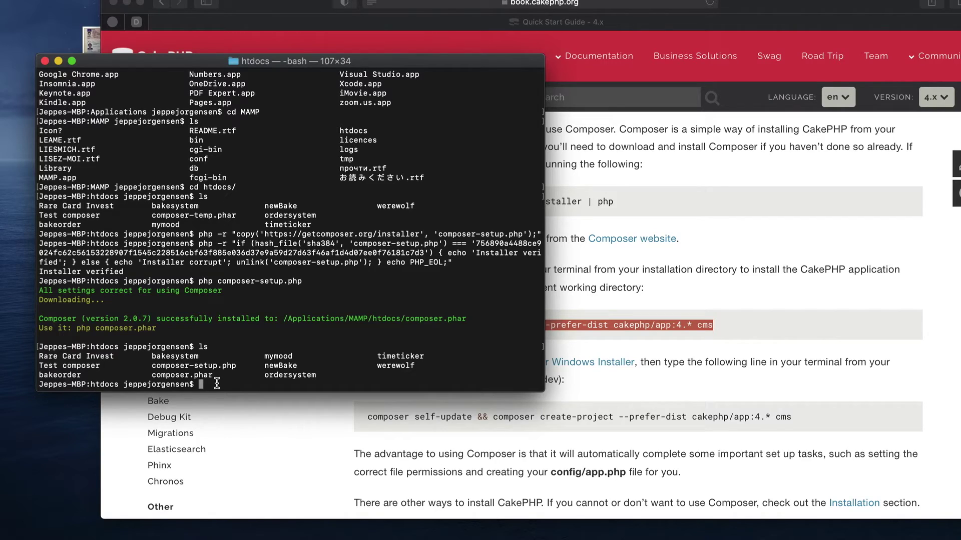
{"action": "key", "text": "super+v"}
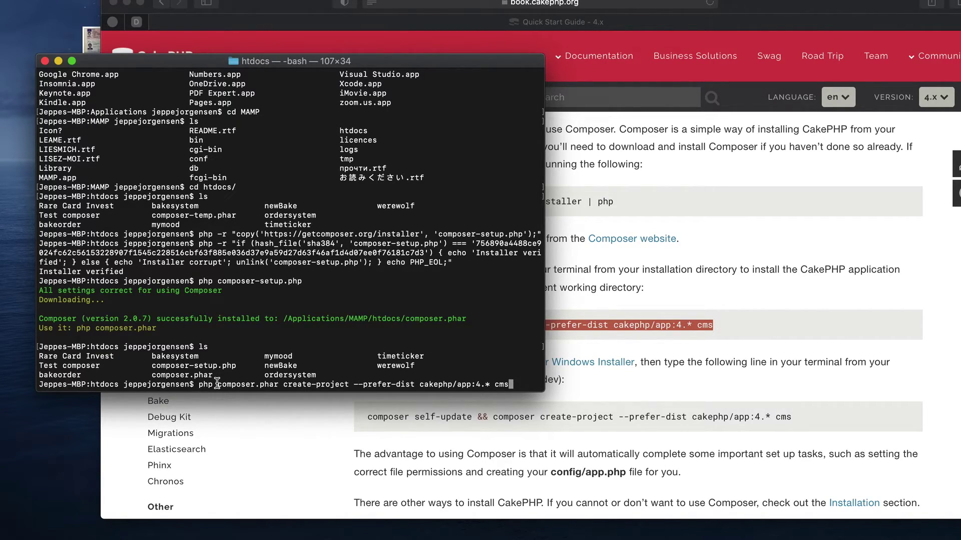
Step: Run the create-project command for cms and answer Y to set the folder permissions
{"action": "key", "text": "Return"}
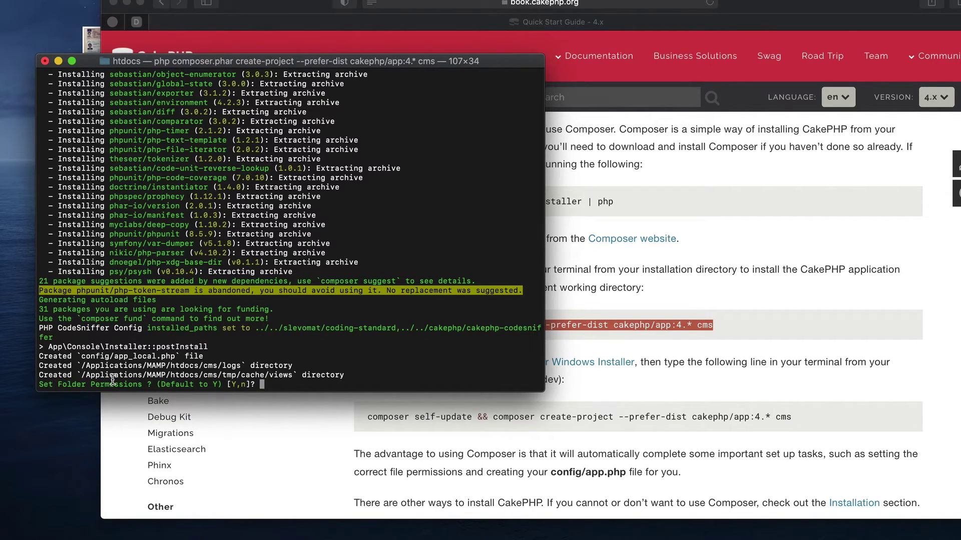
{"action": "type", "text": "Y"}
{"action": "key", "text": "Return"}
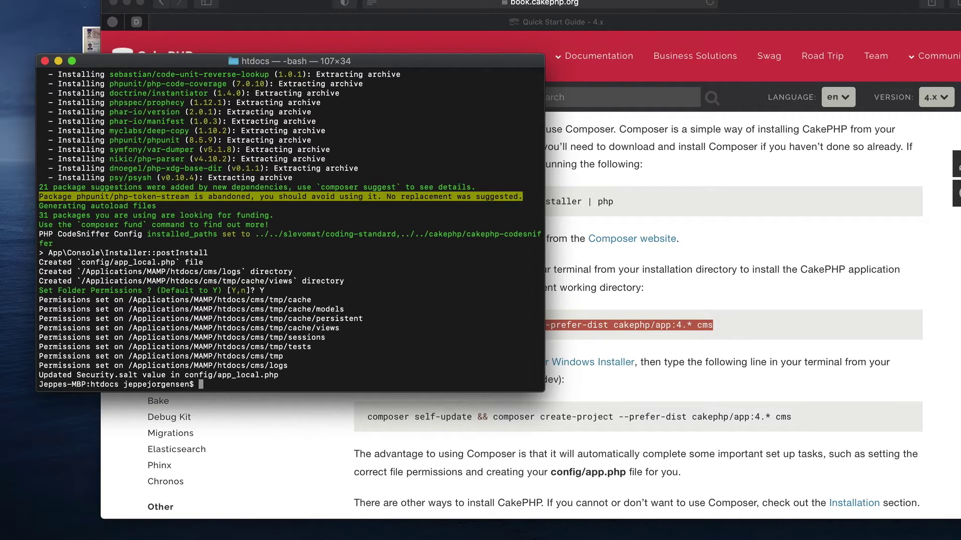
{"action": "left_click", "coordinate": [139, 530]}
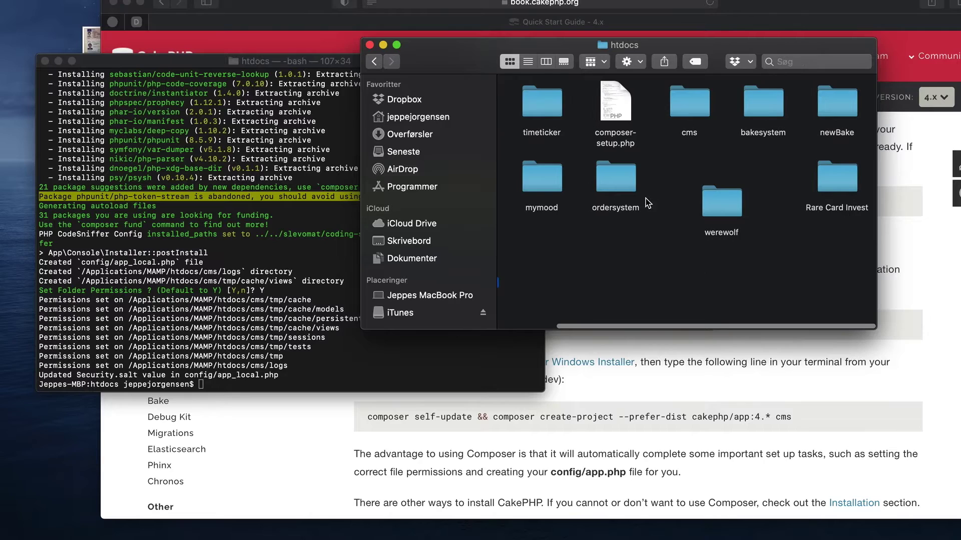
Step: Select the new cms folder in htdocs, then go back to the Terminal output
{"action": "left_click", "coordinate": [688, 104]}
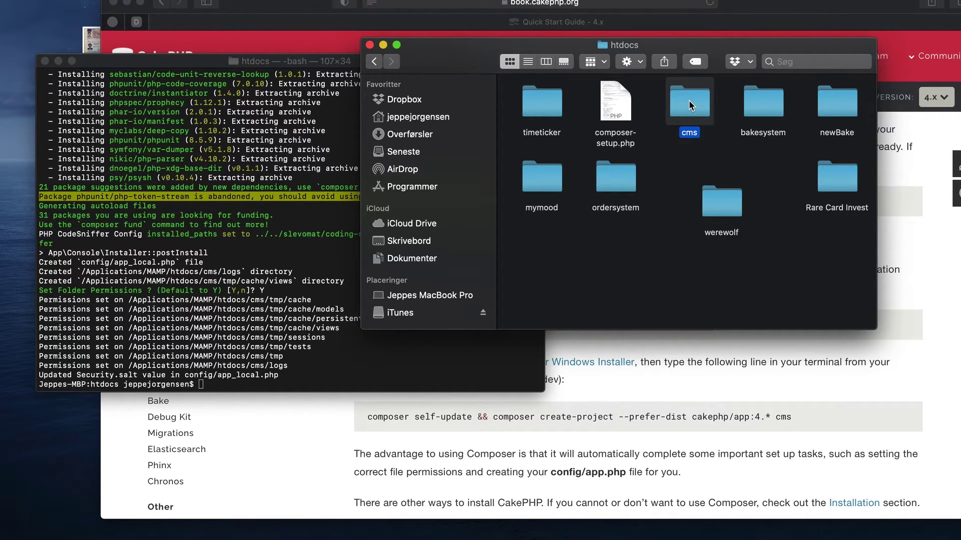
{"action": "left_click", "coordinate": [306, 300]}
{"action": "scroll", "coordinate": [306, 299], "scroll_direction": "up", "scroll_amount": 15}
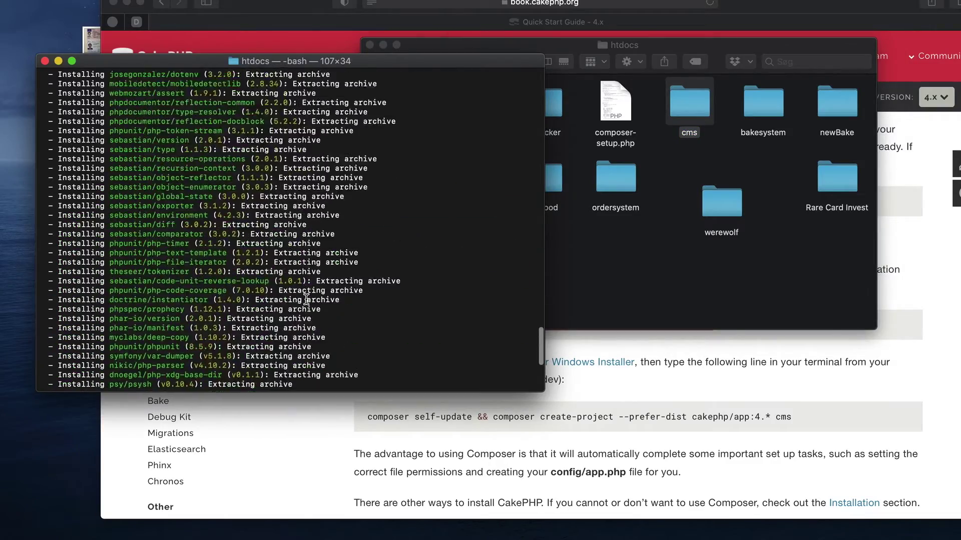
{"action": "scroll", "coordinate": [306, 300], "scroll_direction": "up", "scroll_amount": 20}
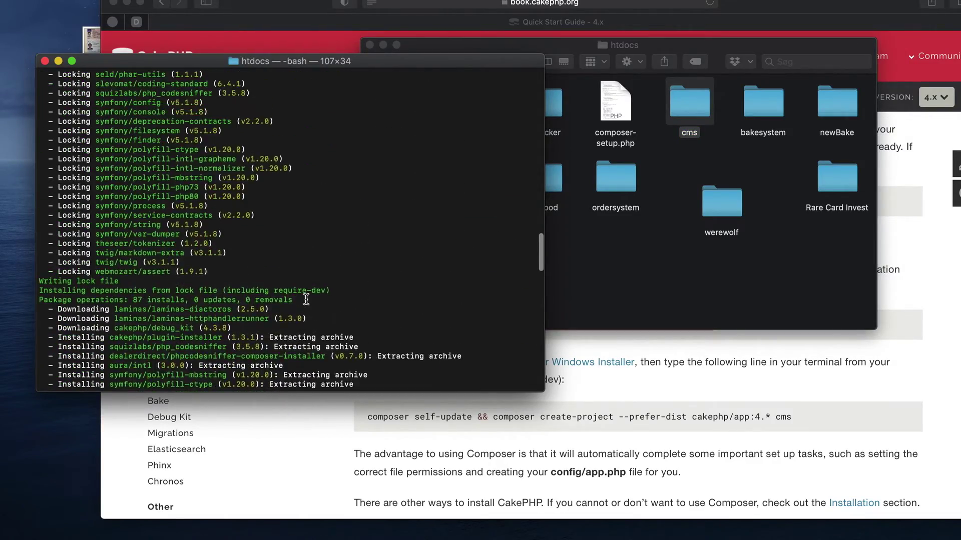
{"action": "scroll", "coordinate": [306, 299], "scroll_direction": "down", "scroll_amount": 10}
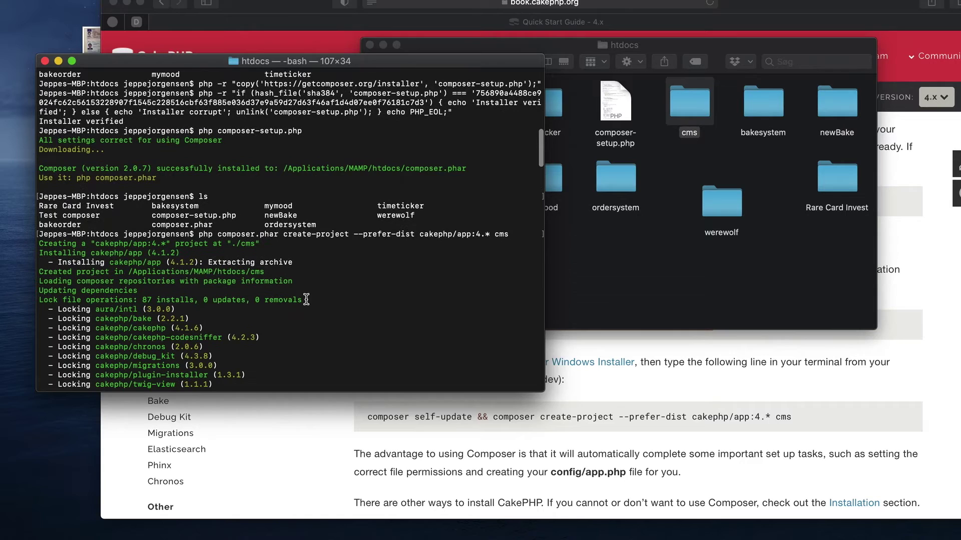
Step: Review the create-project command line and its cms project name in the output, then return to htdocs
{"action": "left_click_drag", "start_coordinate": [198, 234], "coordinate": [510, 233]}
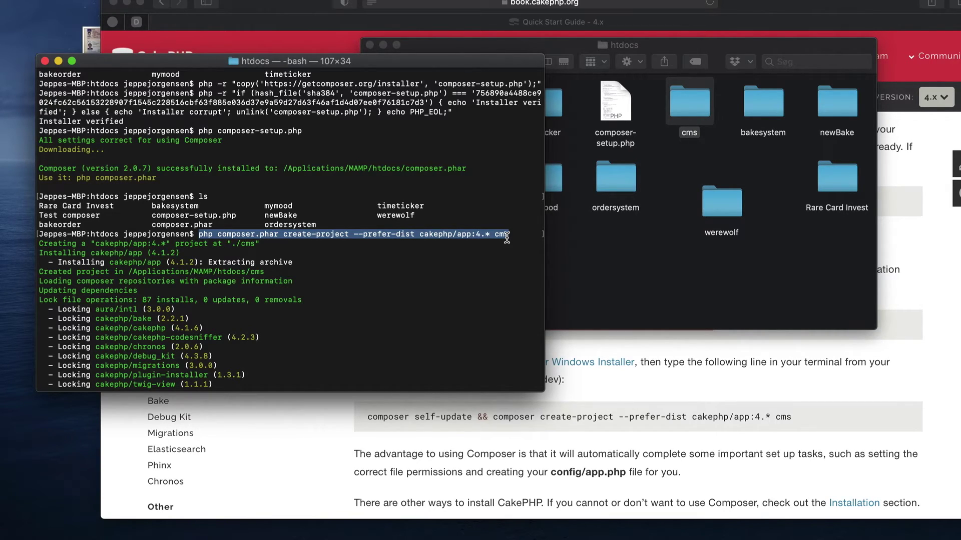
{"action": "left_click", "coordinate": [506, 237]}
{"action": "double_click", "coordinate": [502, 236]}
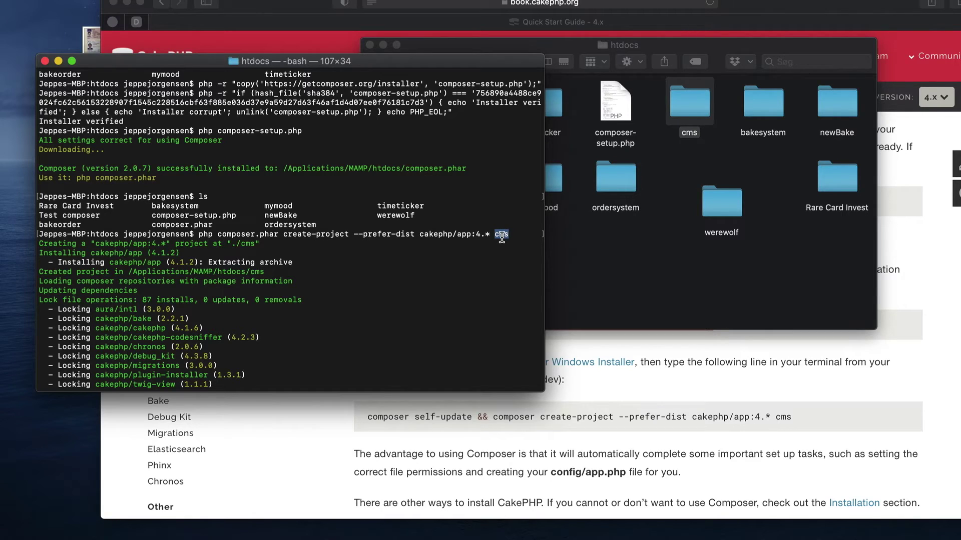
{"action": "type", "text": "Y"}
{"action": "key", "text": "Return"}
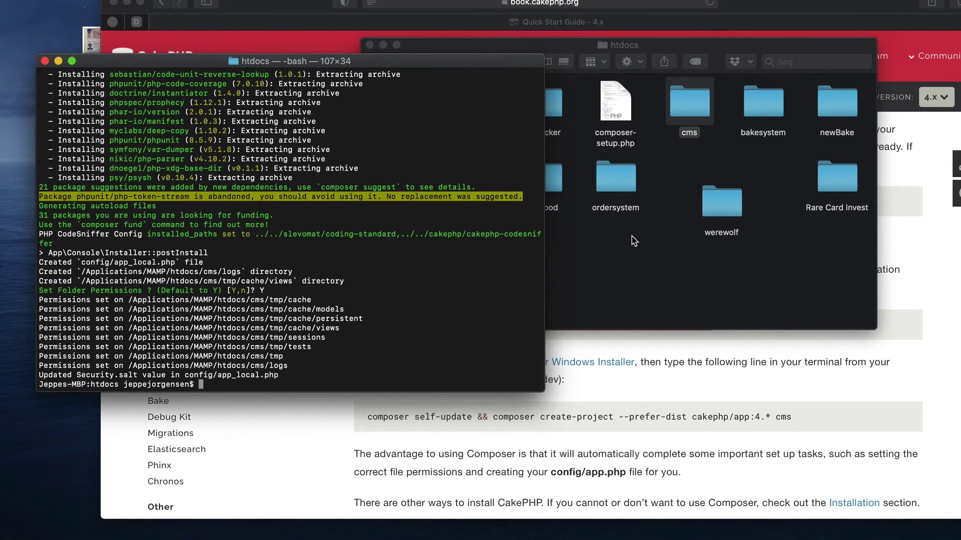
{"action": "left_click", "coordinate": [679, 264]}
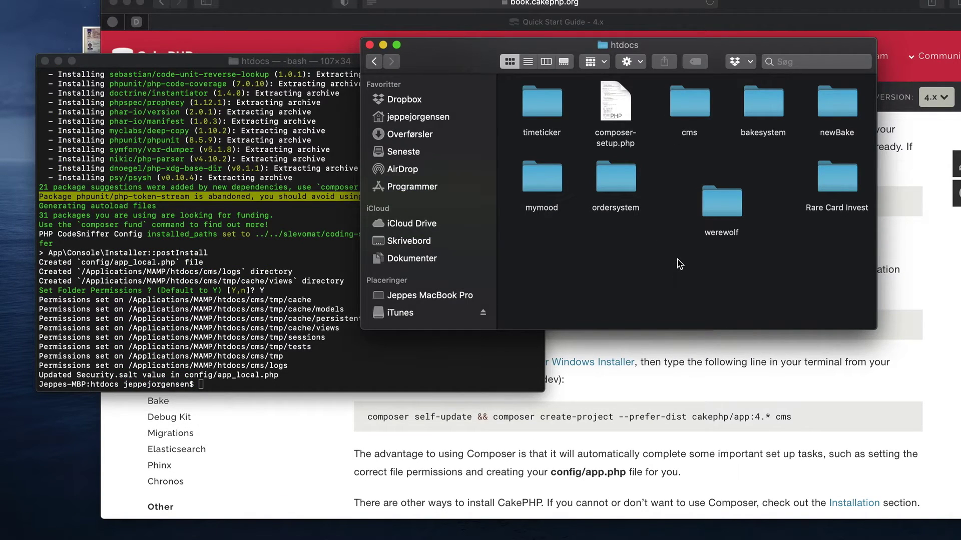
Step: Open the cms folder and enlarge its window to show bin, config, src, templates, vendor and webroot
{"action": "left_click", "coordinate": [45, 61]}
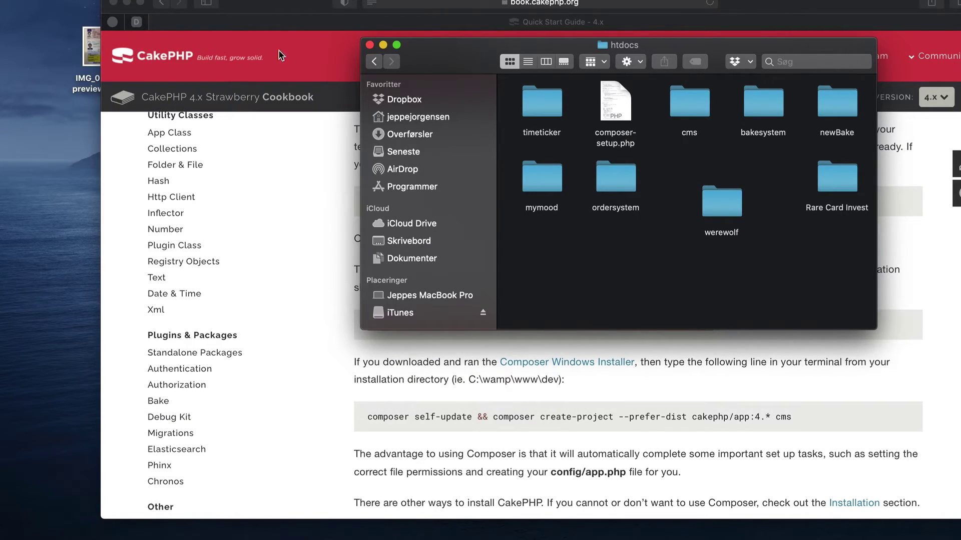
{"action": "double_click", "coordinate": [695, 105]}
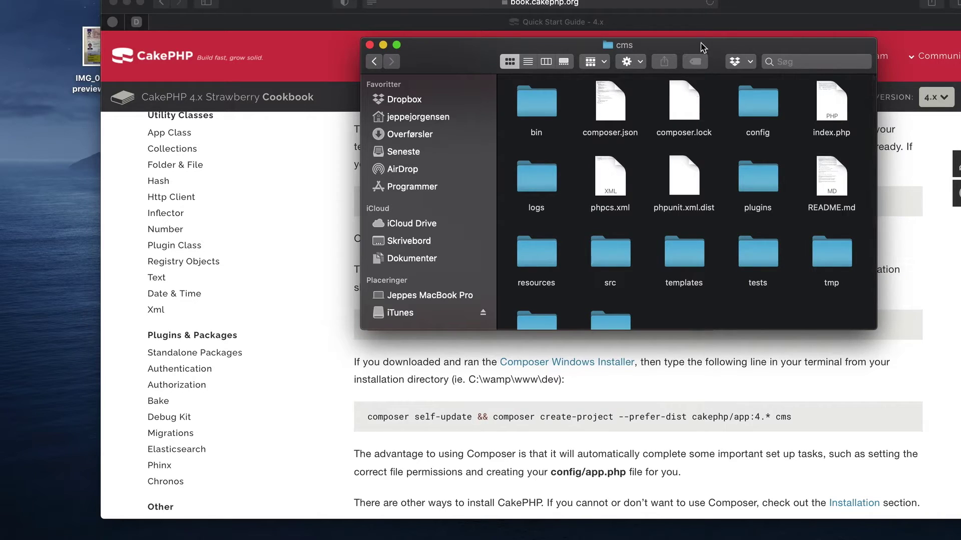
{"action": "left_click_drag", "start_coordinate": [701, 48], "coordinate": [432, 46]}
{"action": "left_click_drag", "start_coordinate": [606, 326], "coordinate": [760, 404]}
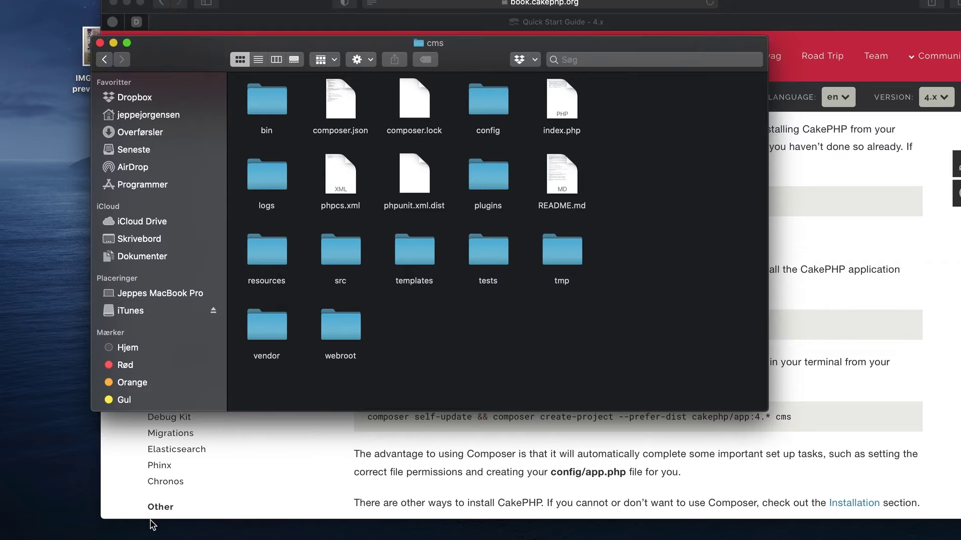
Step: Launch MAMP from Launchpad and start its servers, then view the Welcome to MAMP page
{"action": "left_click", "coordinate": [158, 536]}
{"action": "left_click", "coordinate": [734, 111]}
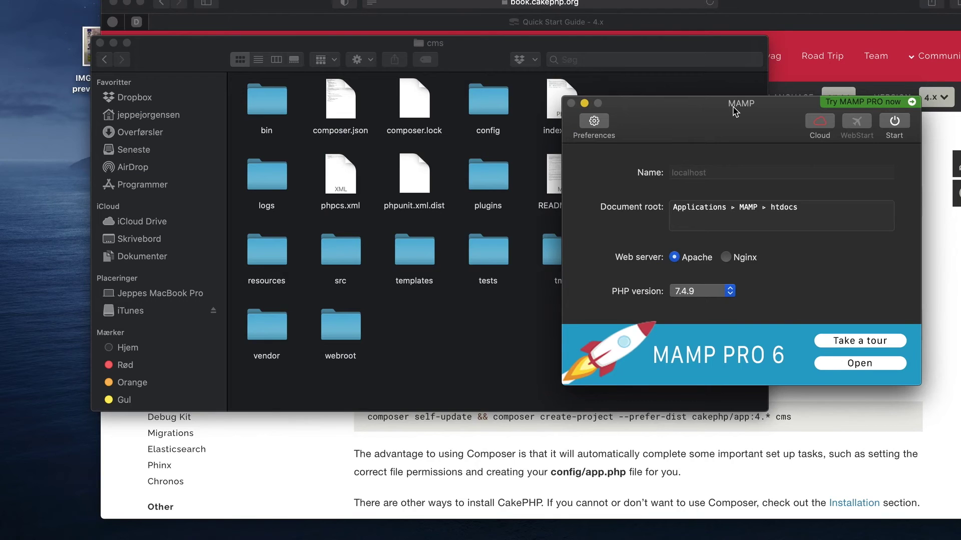
{"action": "left_click", "coordinate": [895, 124]}
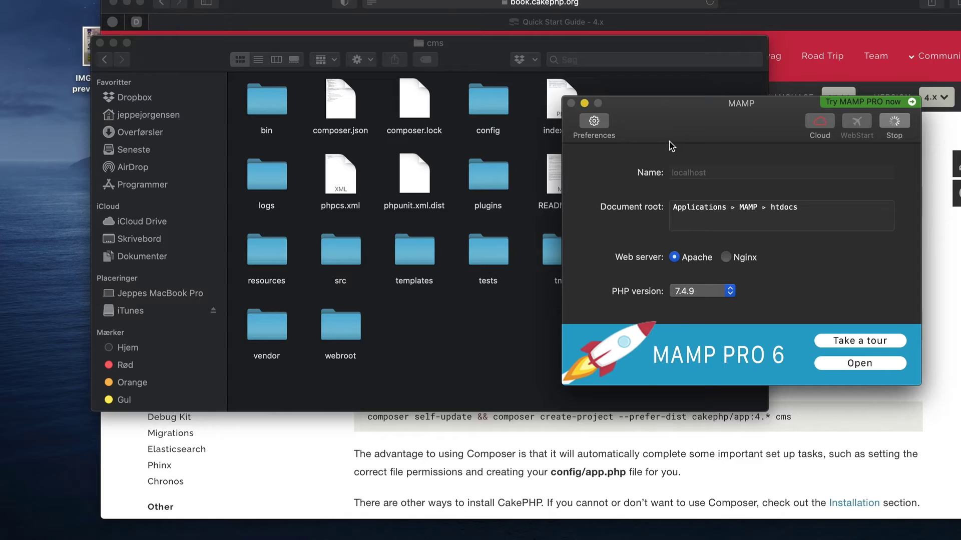
{"action": "key", "text": "super+Tab"}
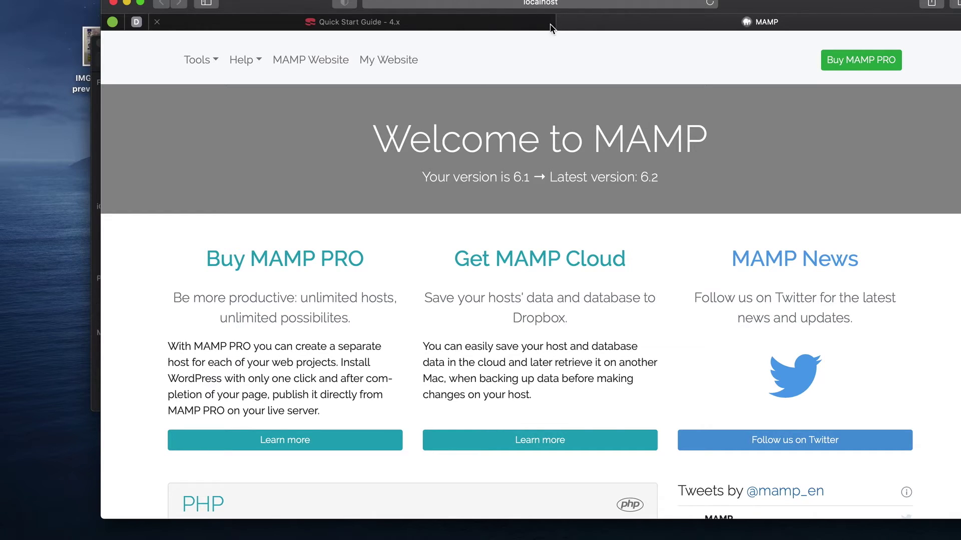
Step: Replace MAMP/?language=English in the address with cms and load localhost:8888/cms
{"action": "left_click", "coordinate": [562, 4]}
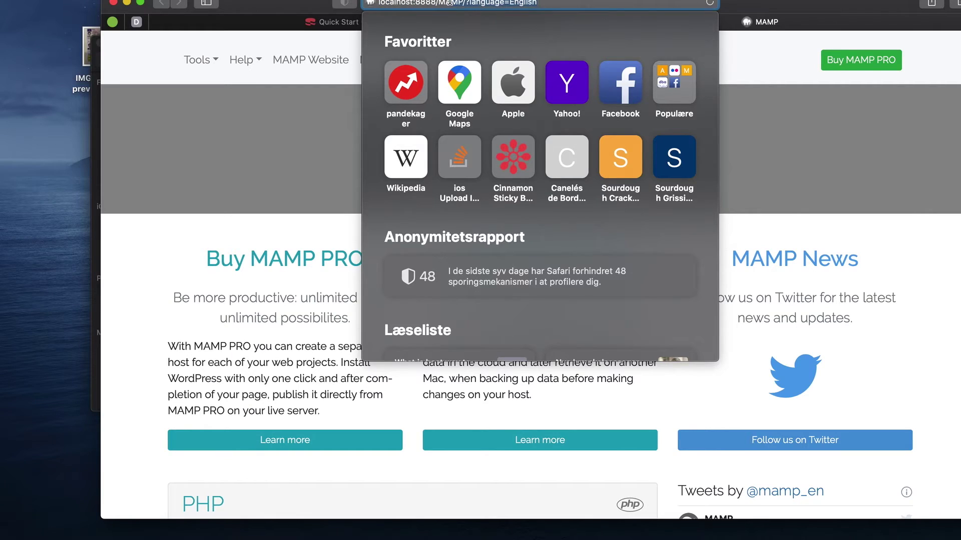
{"action": "left_click_drag", "start_coordinate": [439, 3], "coordinate": [608, 3]}
{"action": "key", "text": "BackSpace"}
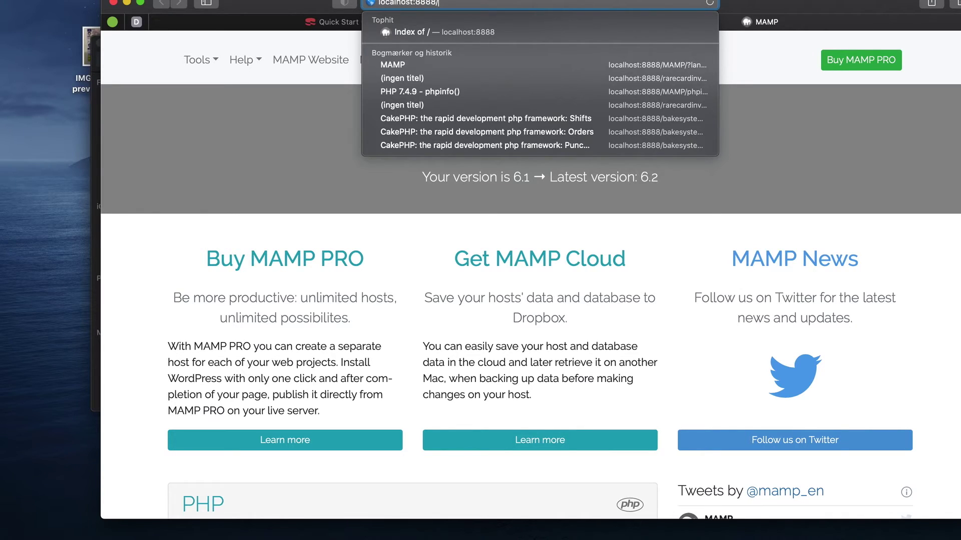
{"action": "type", "text": "cms"}
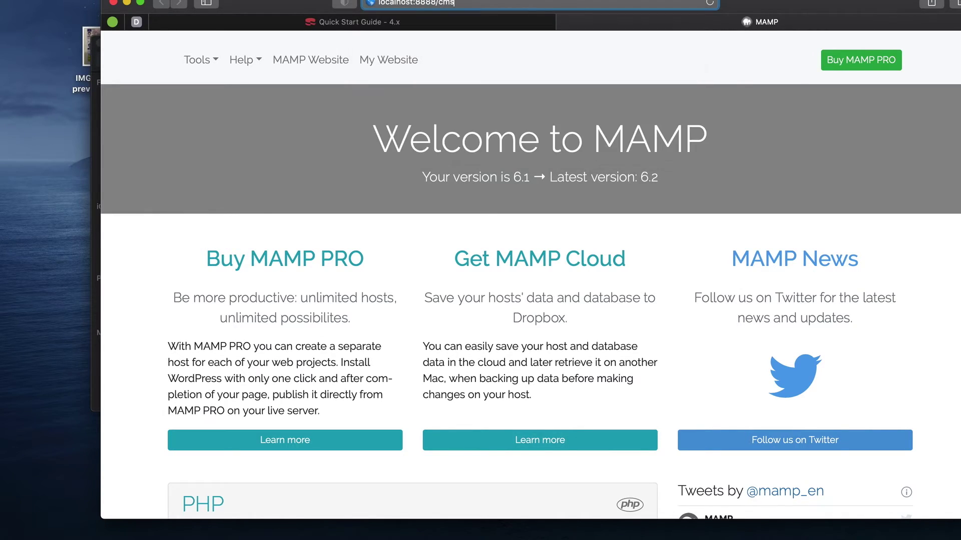
{"action": "key", "text": "Return"}
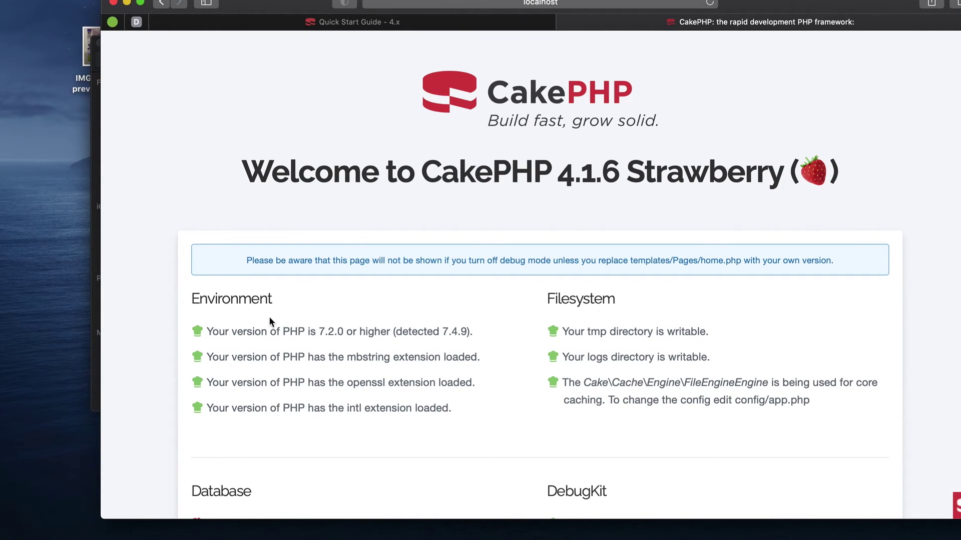
{"action": "scroll", "coordinate": [269, 377], "scroll_direction": "down", "scroll_amount": 3}
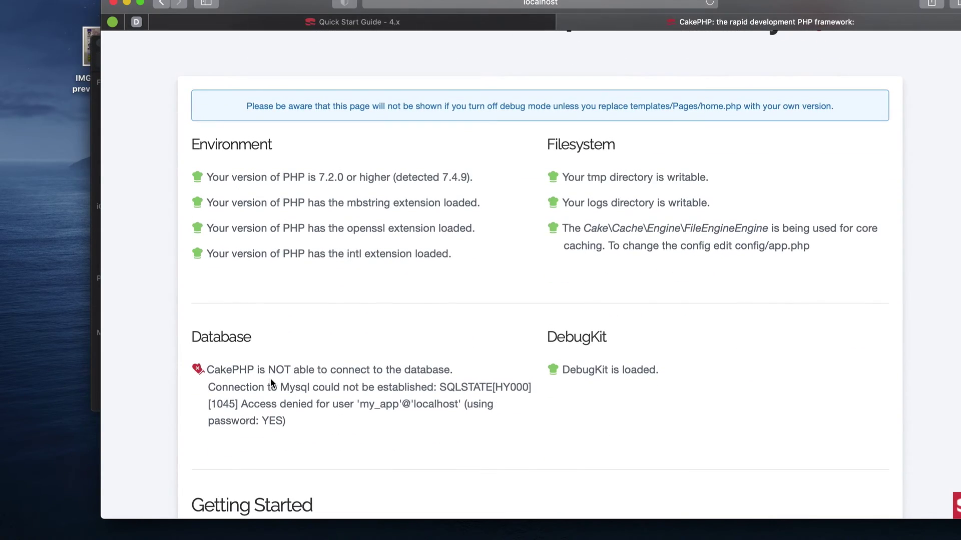
{"action": "scroll", "coordinate": [271, 380], "scroll_direction": "down", "scroll_amount": 1}
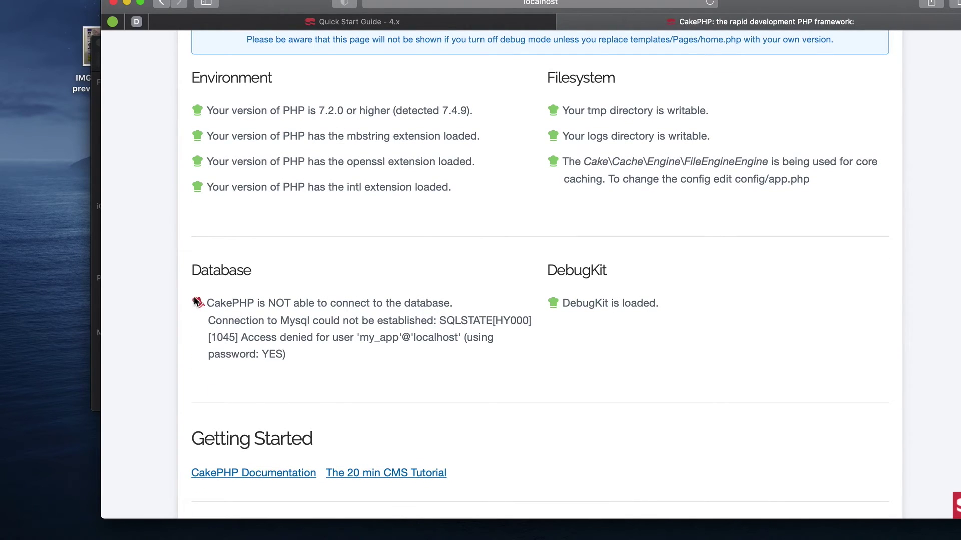
{"action": "mouse_move", "coordinate": [203, 302]}
{"action": "left_mouse_down"}
{"action": "mouse_move", "coordinate": [285, 354]}
{"action": "mouse_move", "coordinate": [203, 311]}
{"action": "left_mouse_up"}
{"action": "left_click", "coordinate": [308, 363]}
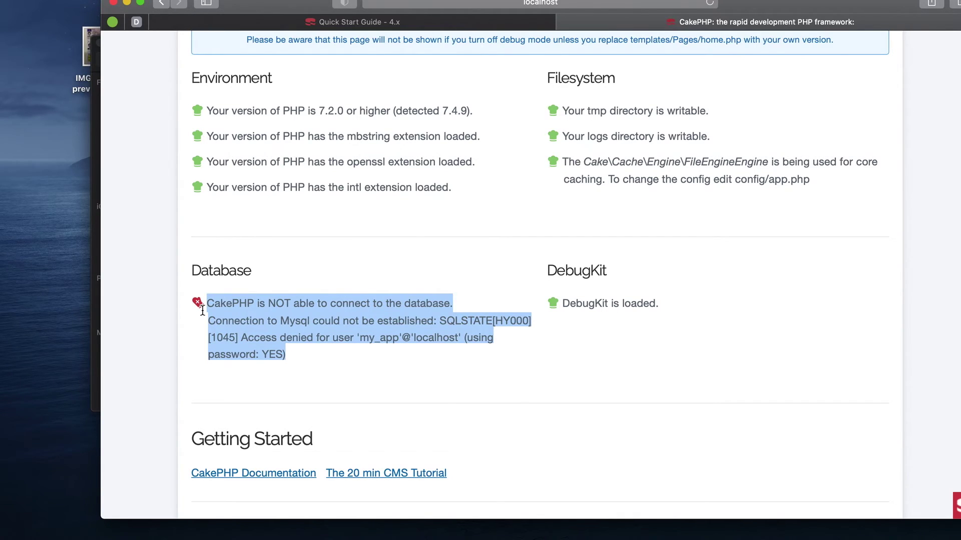
{"action": "scroll", "coordinate": [202, 310], "scroll_direction": "down", "scroll_amount": 6}
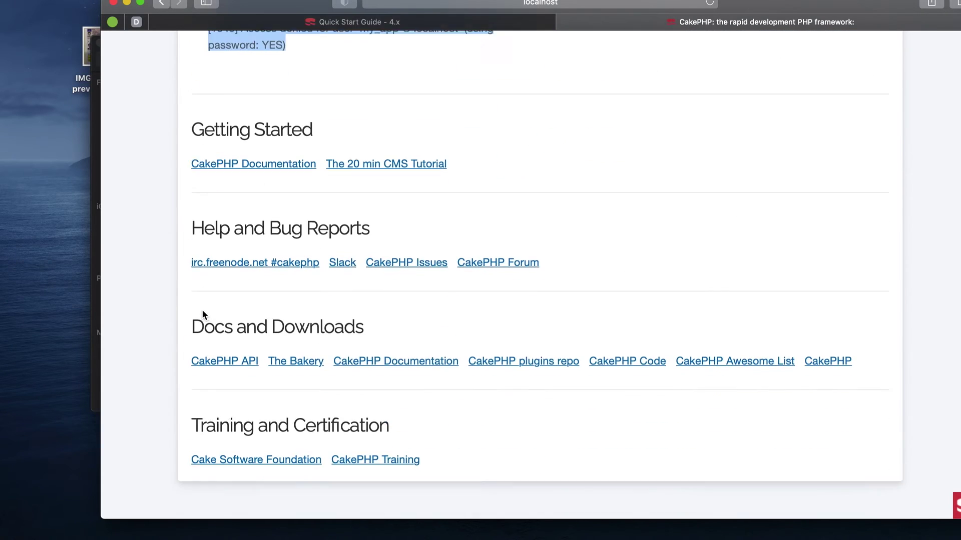
{"action": "scroll", "coordinate": [203, 310], "scroll_direction": "up", "scroll_amount": 10}
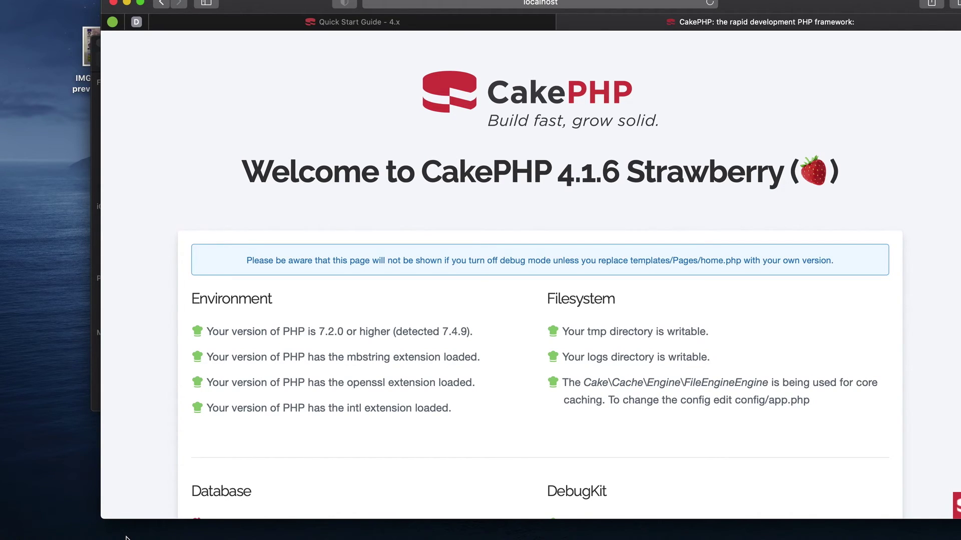
Step: Go back from the cms folder to htdocs and select composer.phar
{"action": "left_click", "coordinate": [131, 531]}
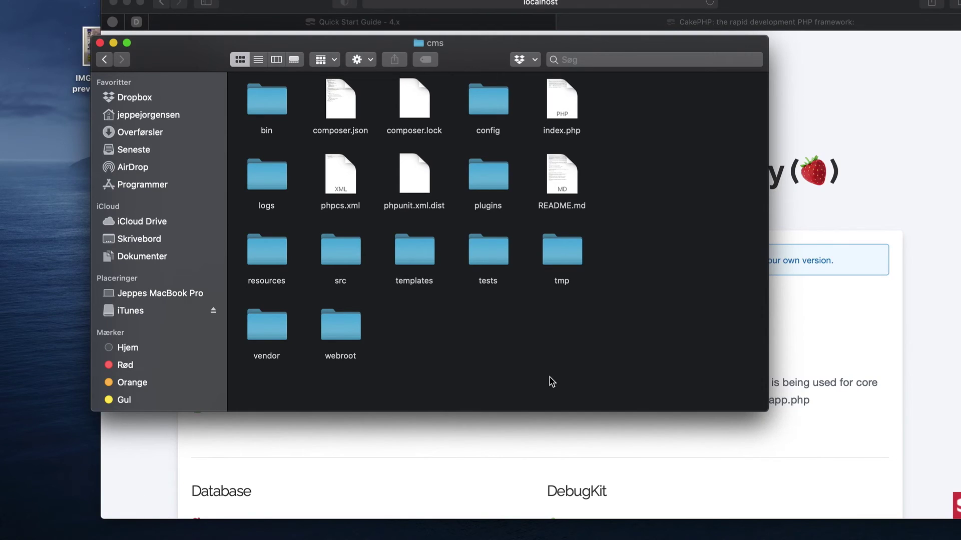
{"action": "left_click", "coordinate": [104, 60]}
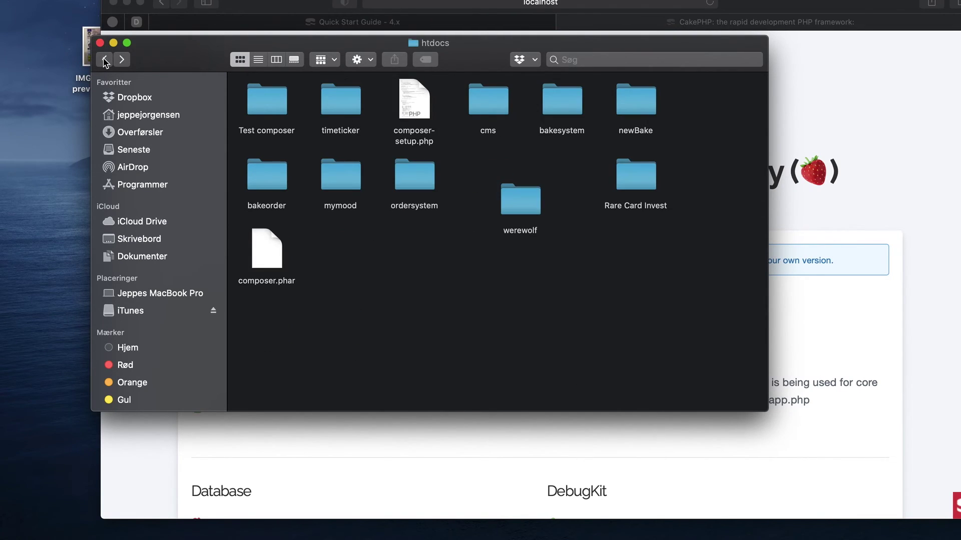
{"action": "left_click", "coordinate": [262, 254]}
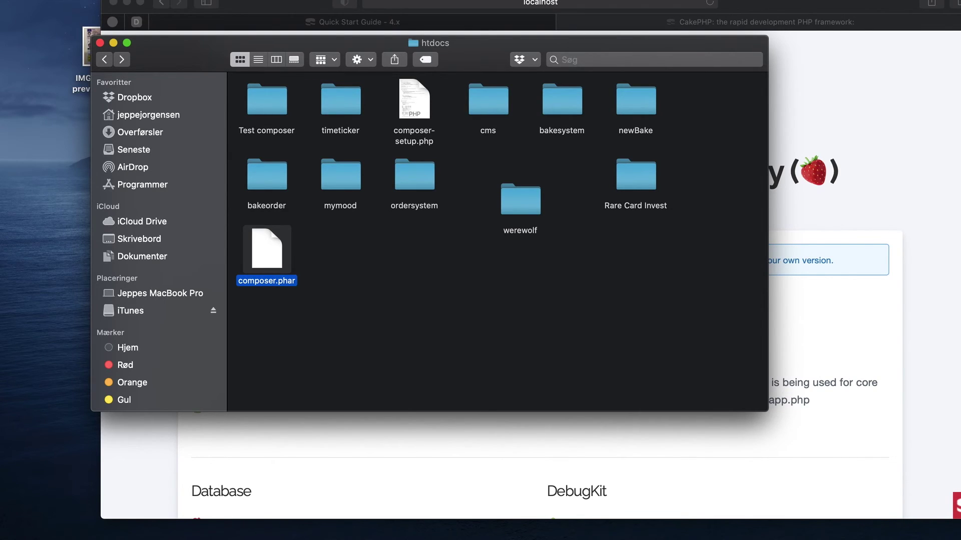
Step: Open a new Terminal window, reopen the cms folder, and return to the CakePHP welcome page
{"action": "mouse_move", "coordinate": [236, 533]}
{"action": "left_click", "coordinate": [714, 529]}
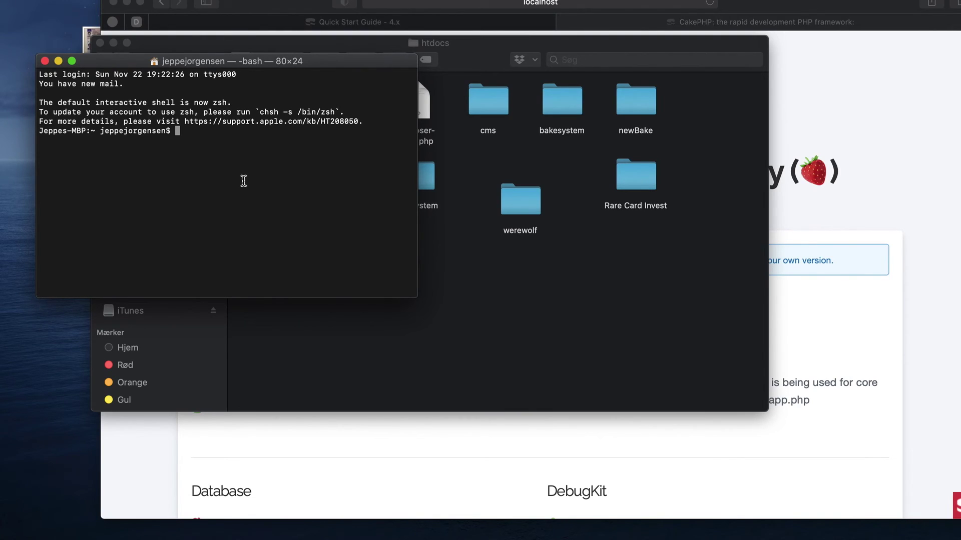
{"action": "left_click", "coordinate": [501, 97]}
{"action": "double_click", "coordinate": [500, 98]}
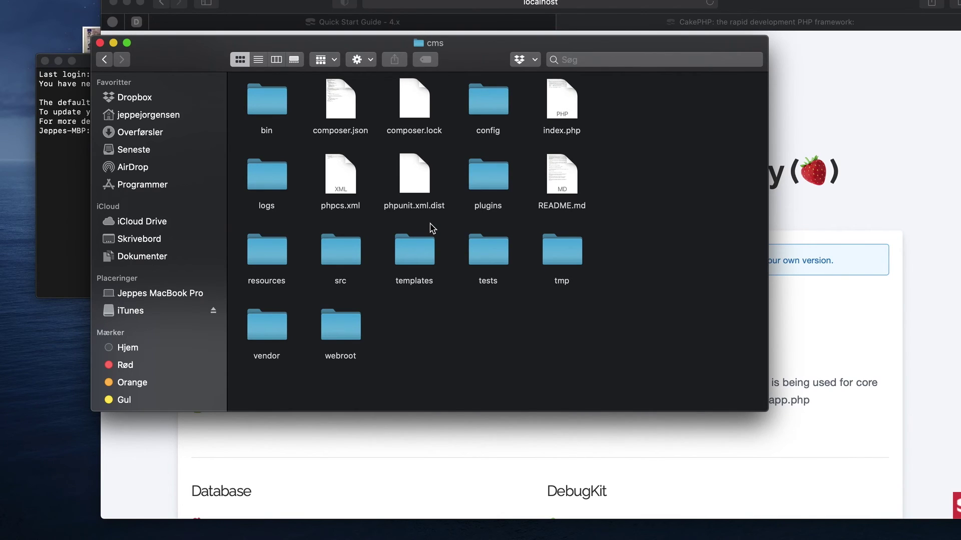
{"action": "left_click", "coordinate": [855, 119]}
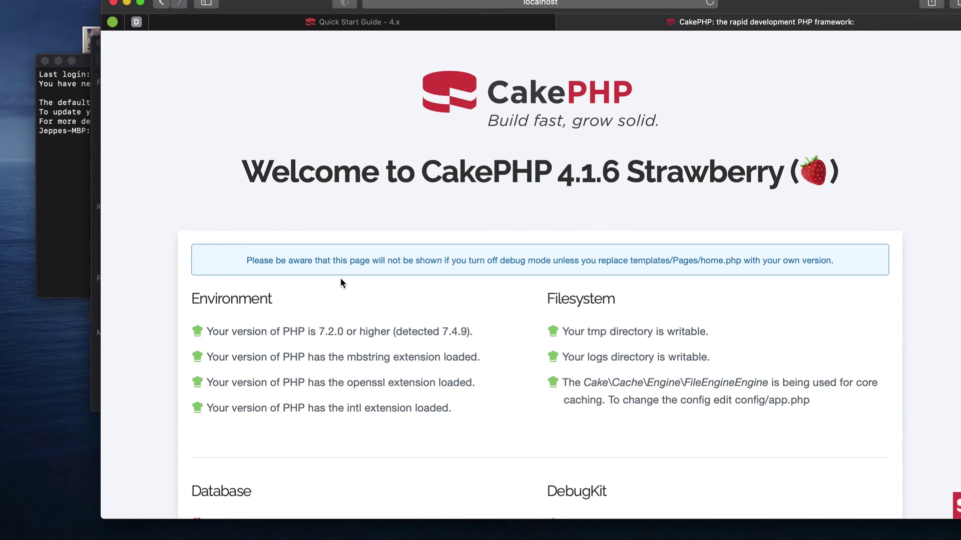
{"action": "scroll", "coordinate": [156, 269], "scroll_direction": "down", "scroll_amount": 5}
{"action": "left_click_drag", "start_coordinate": [296, 391], "coordinate": [186, 322]}
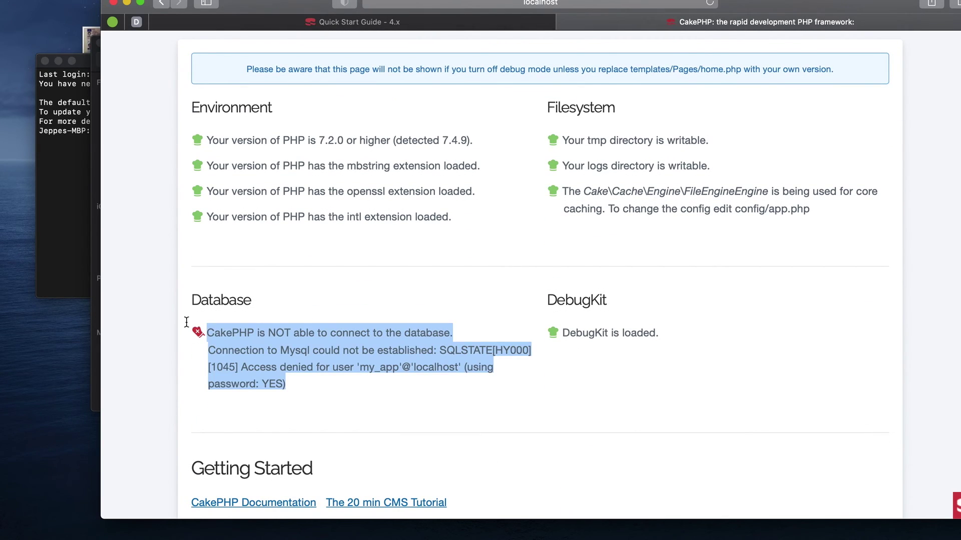
{"action": "scroll", "coordinate": [186, 321], "scroll_direction": "up", "scroll_amount": 2}
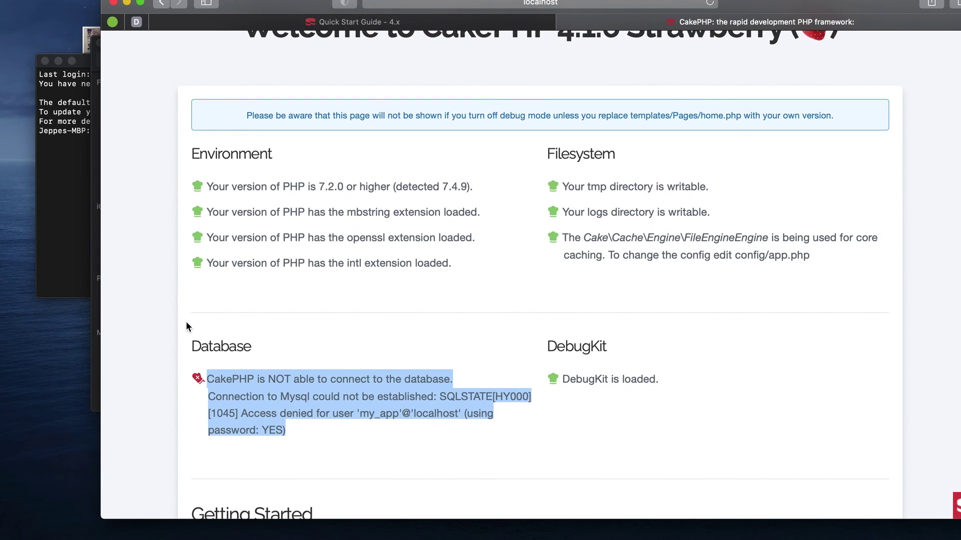
{"action": "left_click_drag", "start_coordinate": [219, 187], "coordinate": [341, 188]}
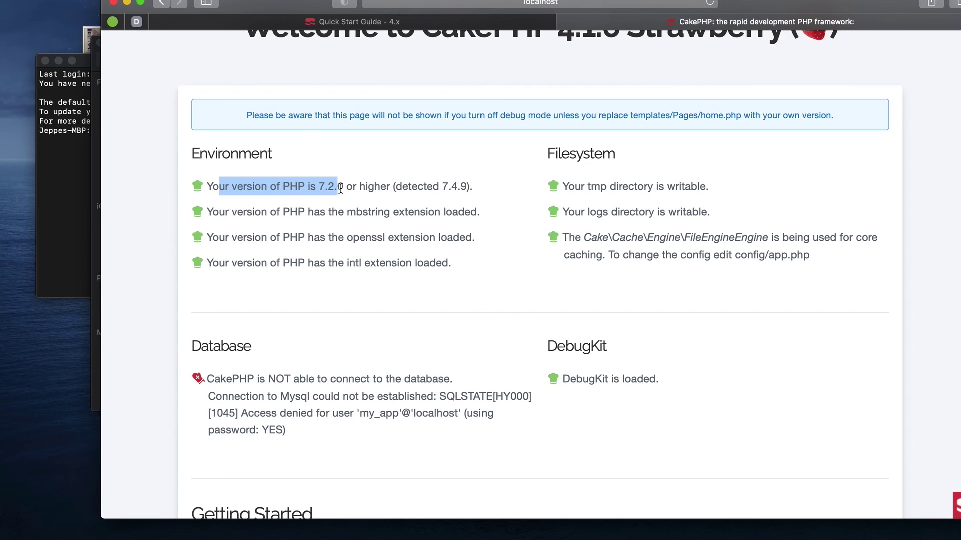
{"action": "scroll", "coordinate": [340, 187], "scroll_direction": "up", "scroll_amount": 3}
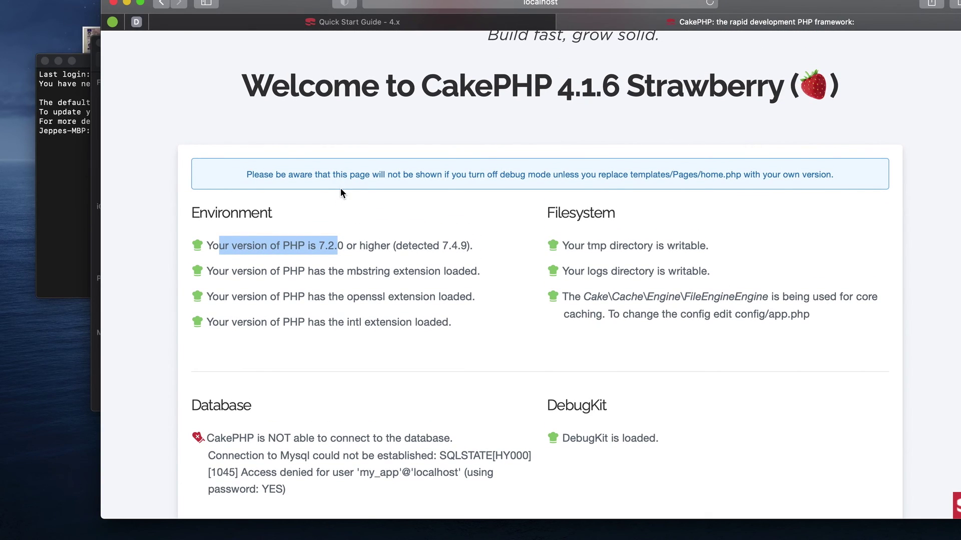
{"action": "left_click_drag", "start_coordinate": [319, 245], "coordinate": [333, 246]}
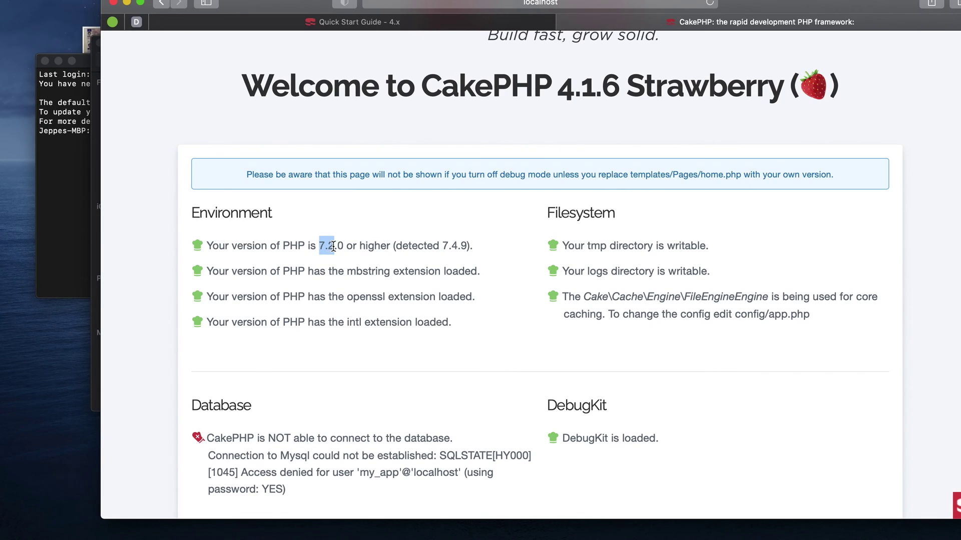
{"action": "left_click_drag", "start_coordinate": [444, 245], "coordinate": [465, 245]}
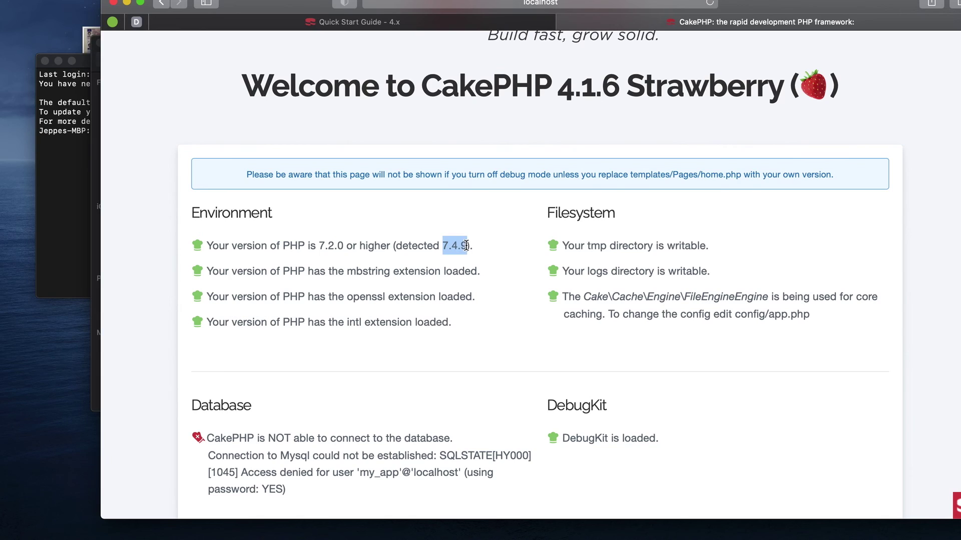